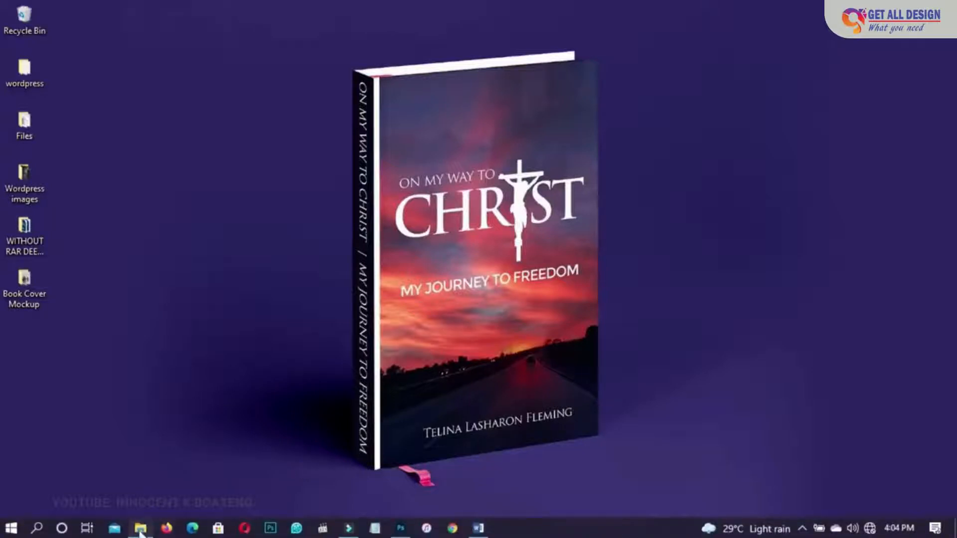
- Open the Book Cover Mockup folder in File Explorer and look through the downloaded mockup files
left_click(140, 532)
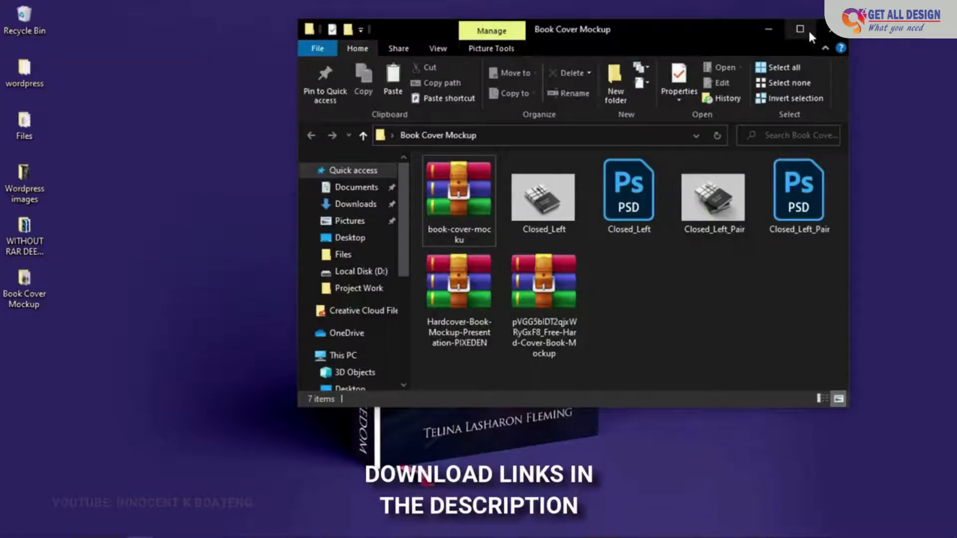
left_click(808, 28)
left_click_drag(631, 289, 184, 191)
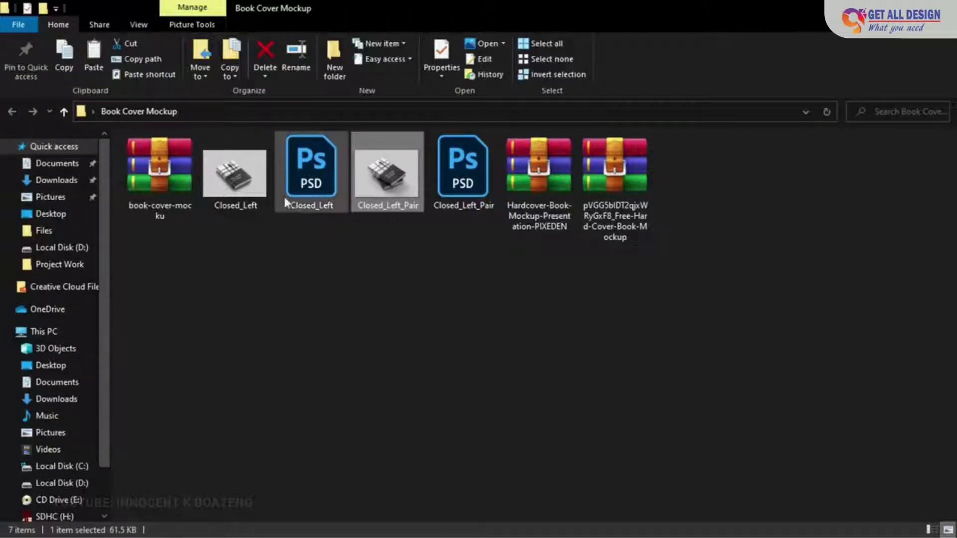
mouse_move(227, 194)
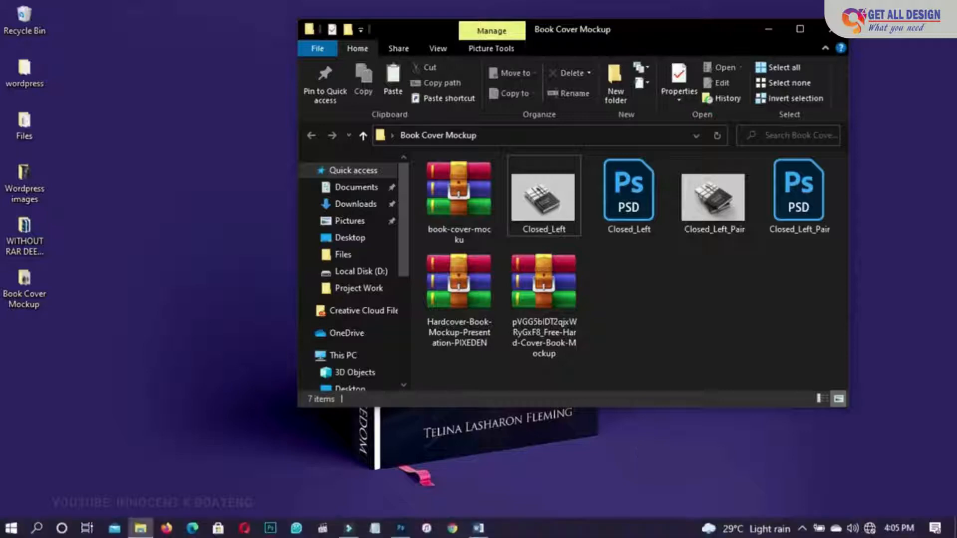
- Switch to Photoshop and stamp all visible book cover layers into a new merged layer above the spine title text
left_click(401, 529)
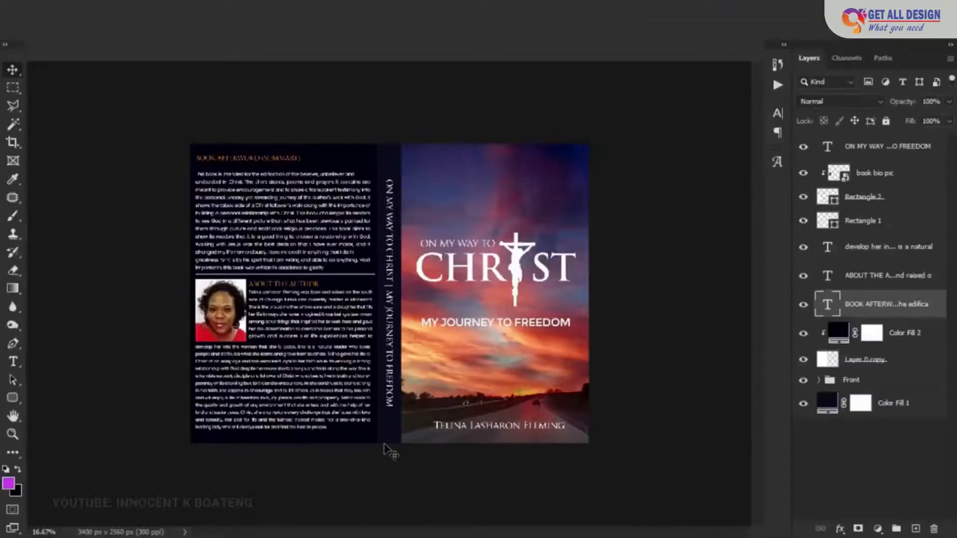
scroll(391, 454, "up", 3)
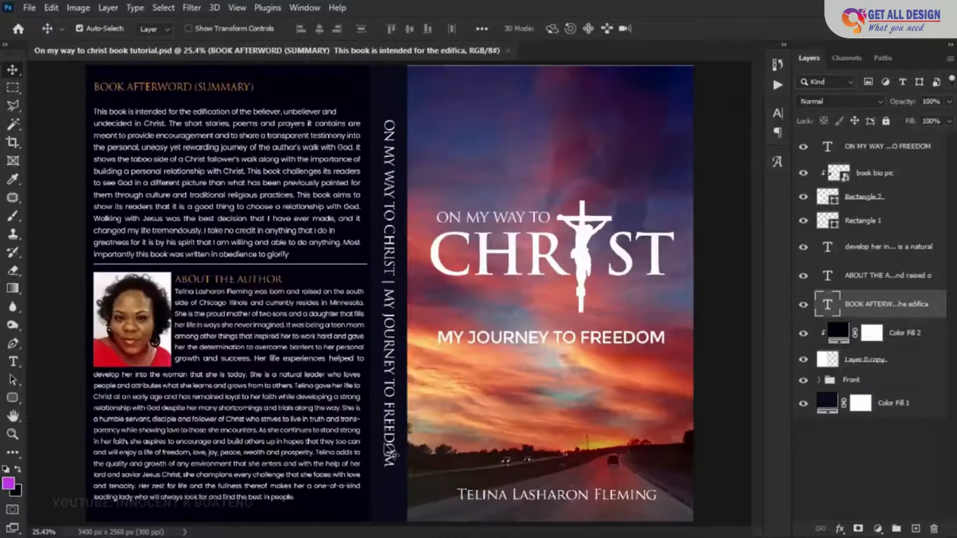
key("ctrl+minus")
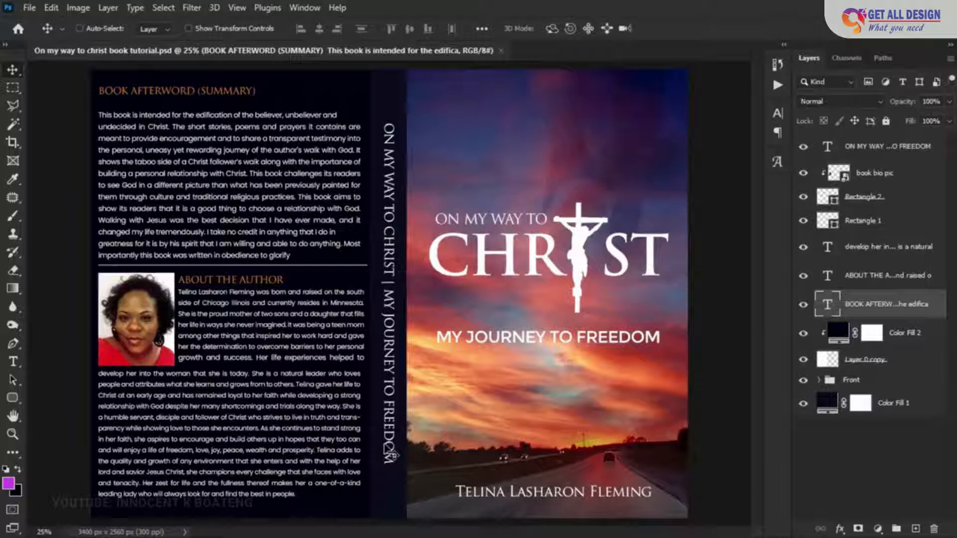
left_click(887, 150)
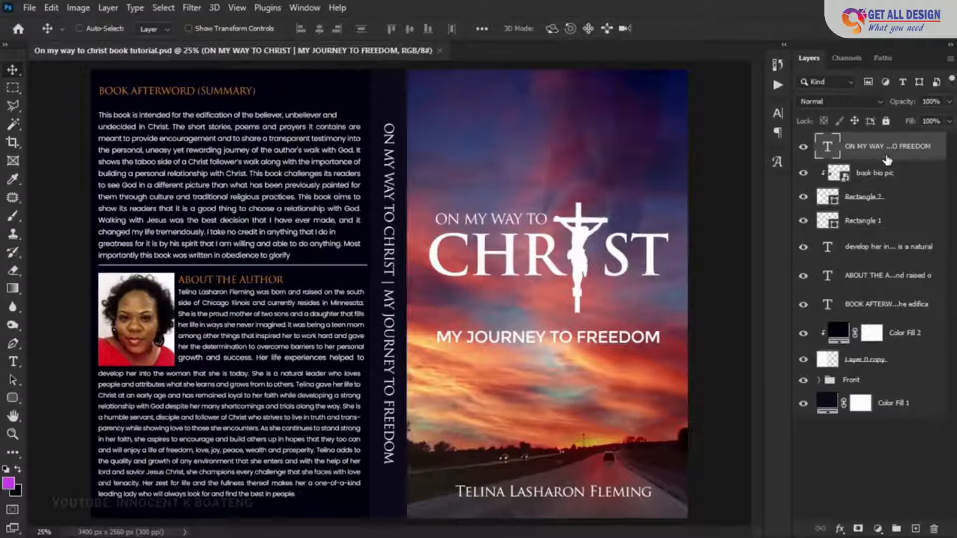
key("ctrl+shift+alt+e")
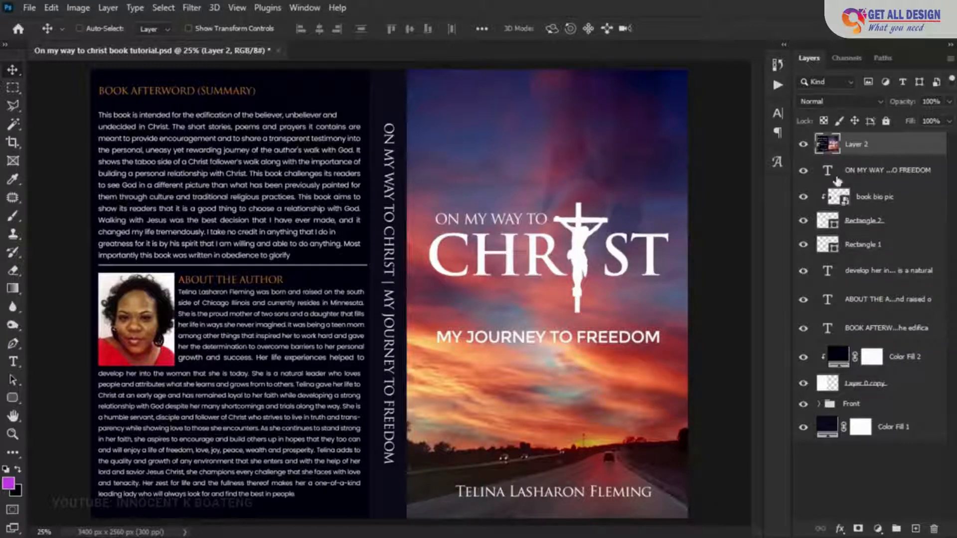
- Group the layers from the spine title text down to the Front group, hide the new group and check the merged layer's visibility
key("alt+[")
left_click(878, 402, "shift")
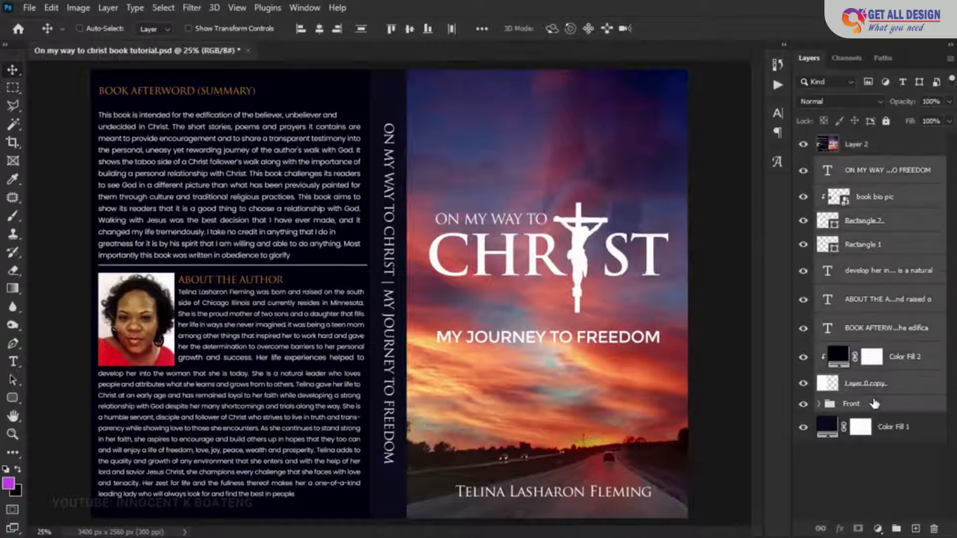
key("ctrl+g")
left_click(802, 164)
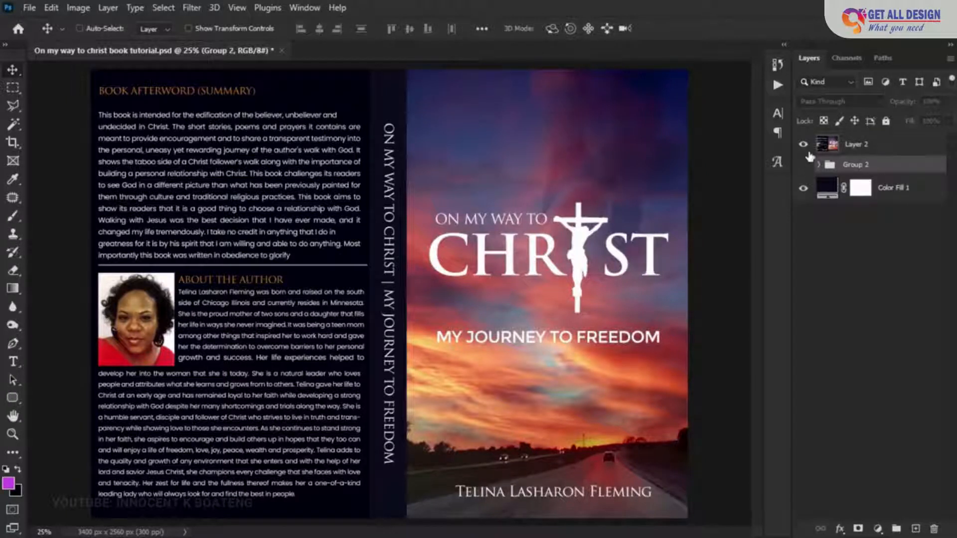
left_click(803, 144)
left_click(803, 145)
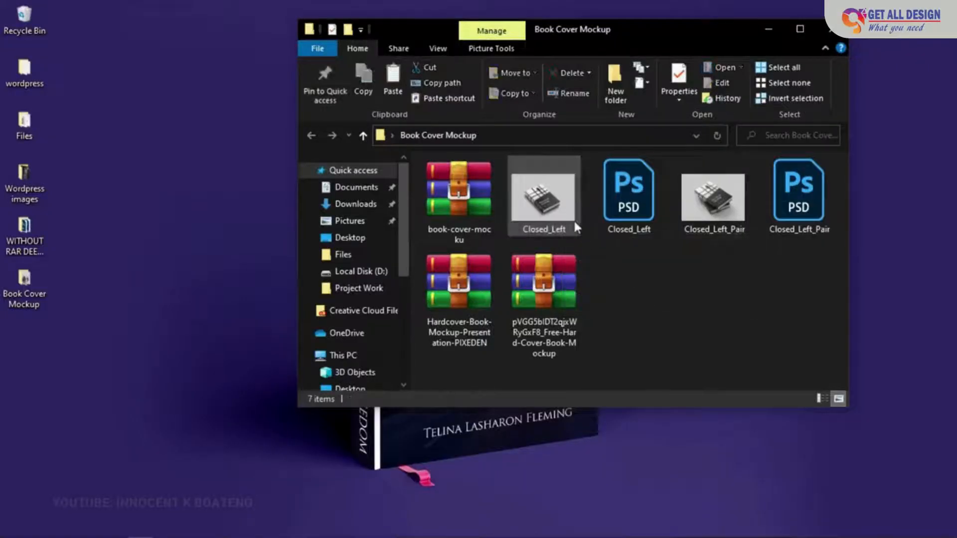
- Switch to the Book Cover Mockup folder and examine the contents of the book-cover-mocku archive
left_click(615, 213)
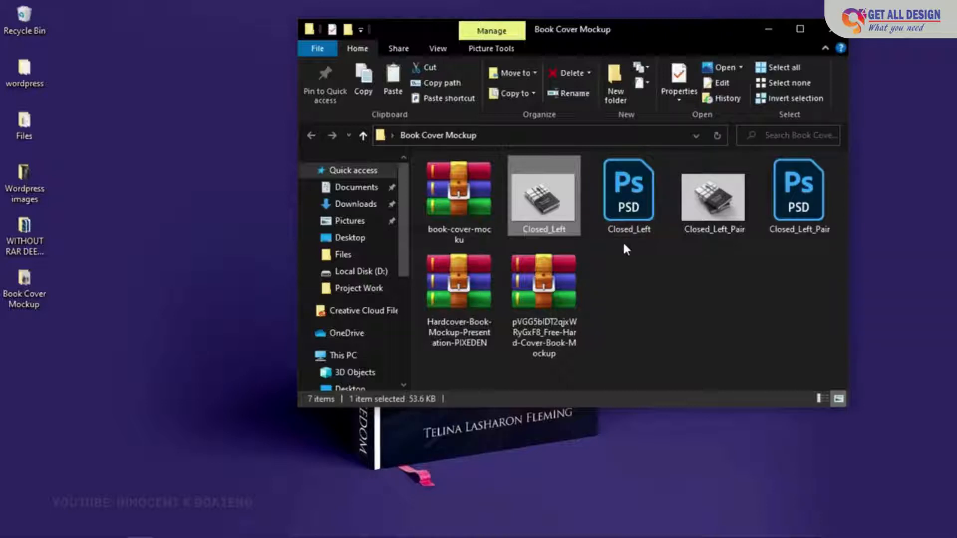
left_click(458, 208)
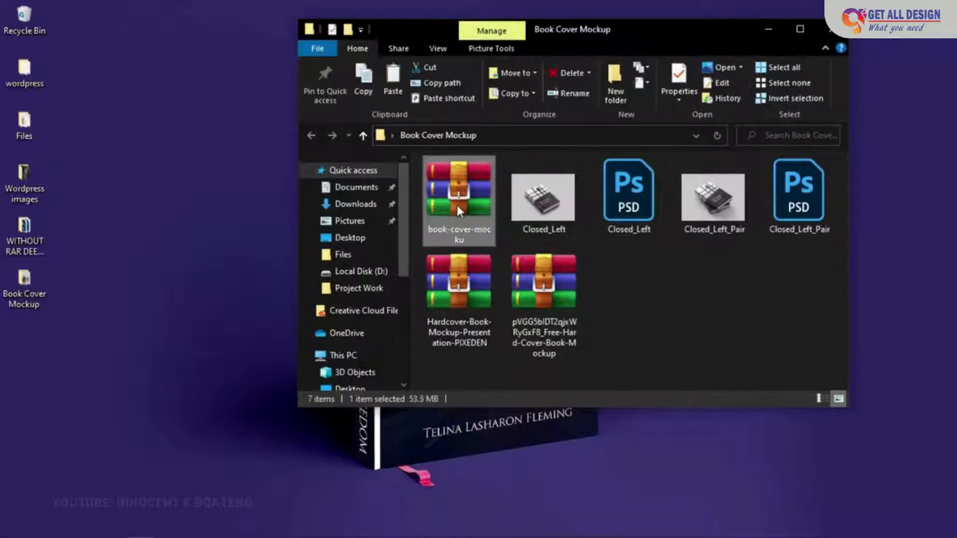
double_click(478, 190)
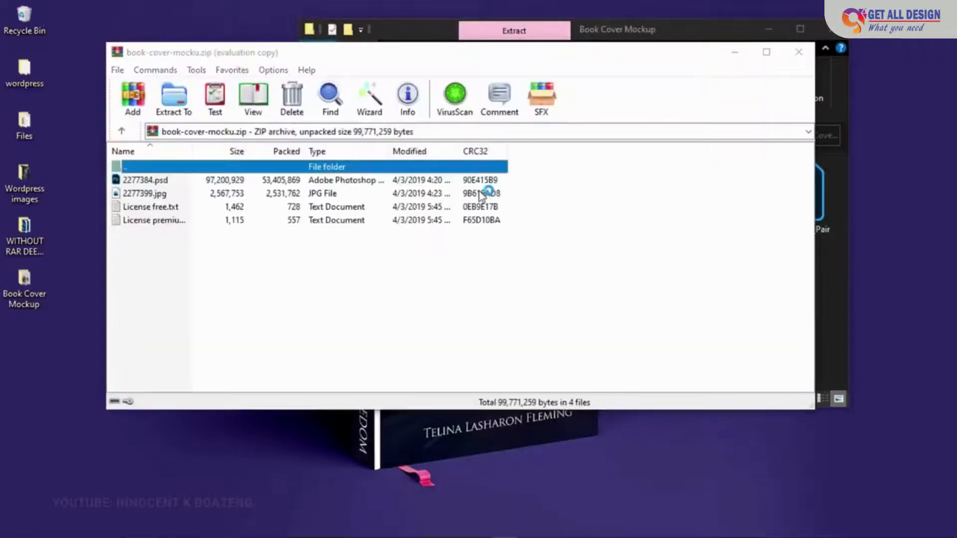
left_click(749, 48)
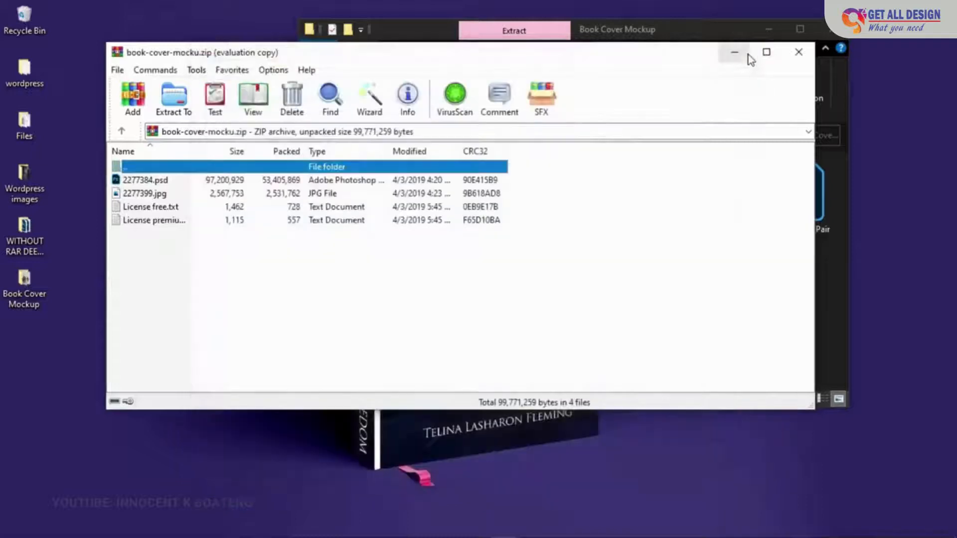
left_click(216, 192)
left_click(212, 182)
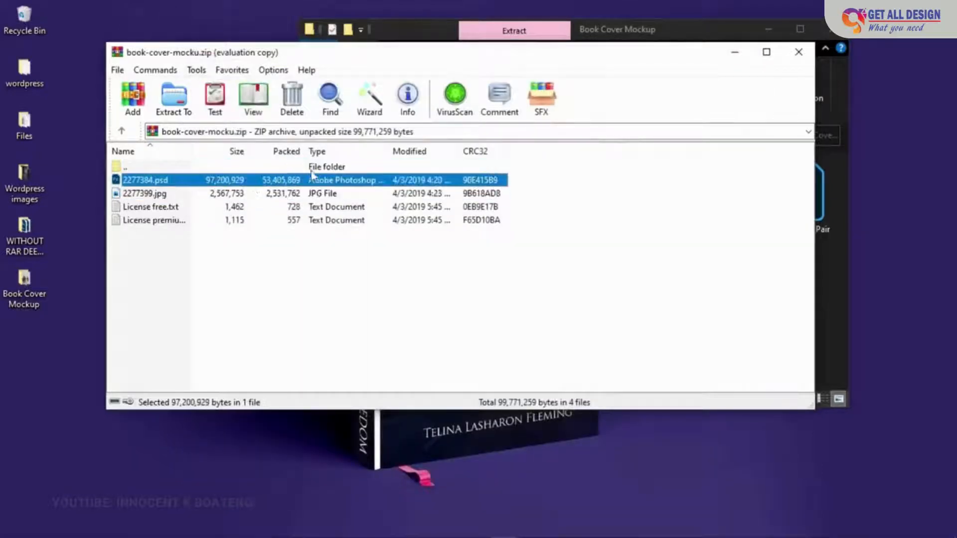
left_click(797, 53)
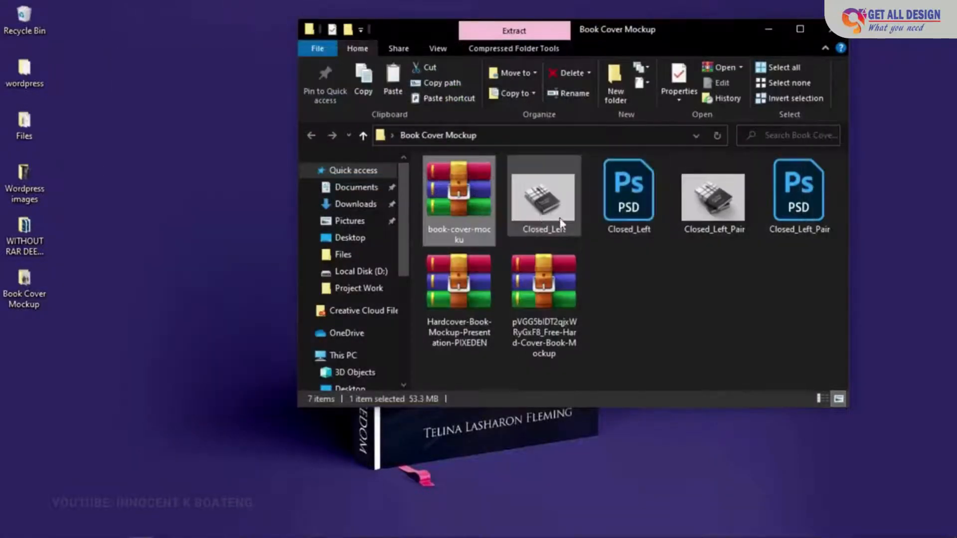
- Open the Closed_Left PSD mockup from the Book Cover Mockup folder in Photoshop
left_click(629, 214)
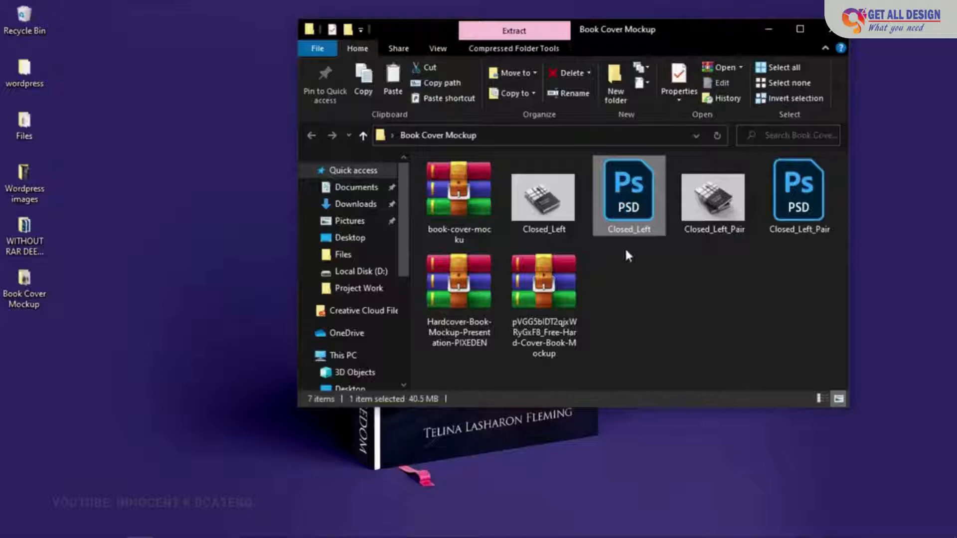
double_click(642, 208)
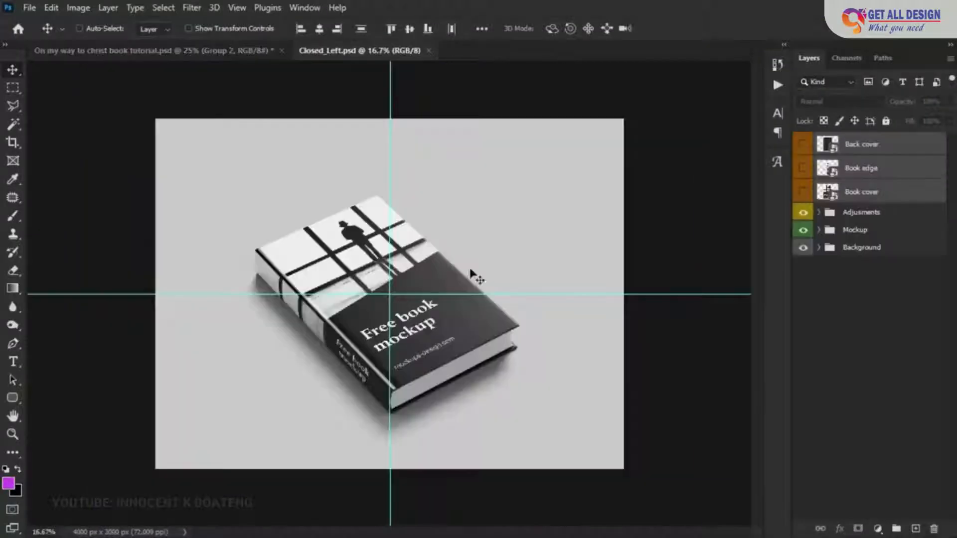
key("ctrl+space")
left_click(433, 291, "ctrl")
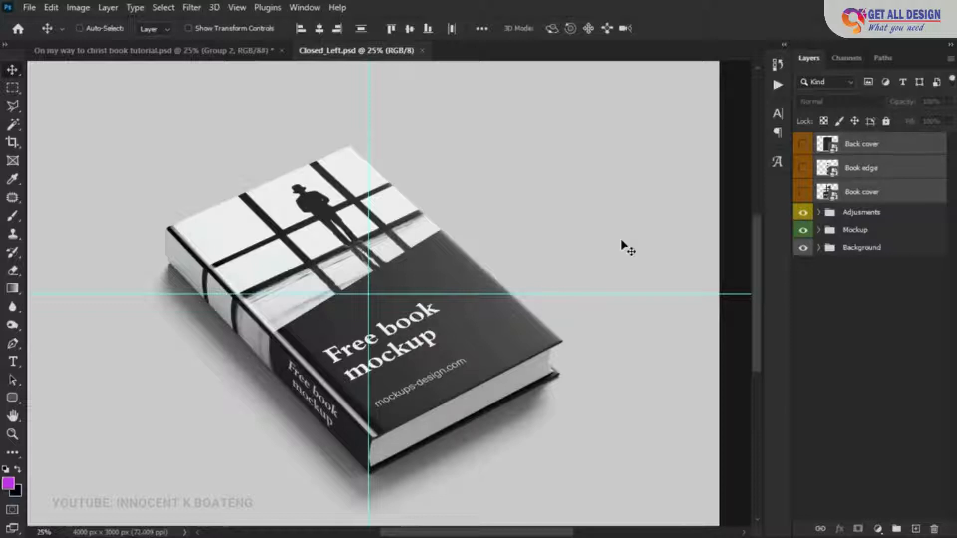
- Expand the Mockup group and toggle the Book cover and Book edge layers to check which part of the book each controls
left_click(819, 230)
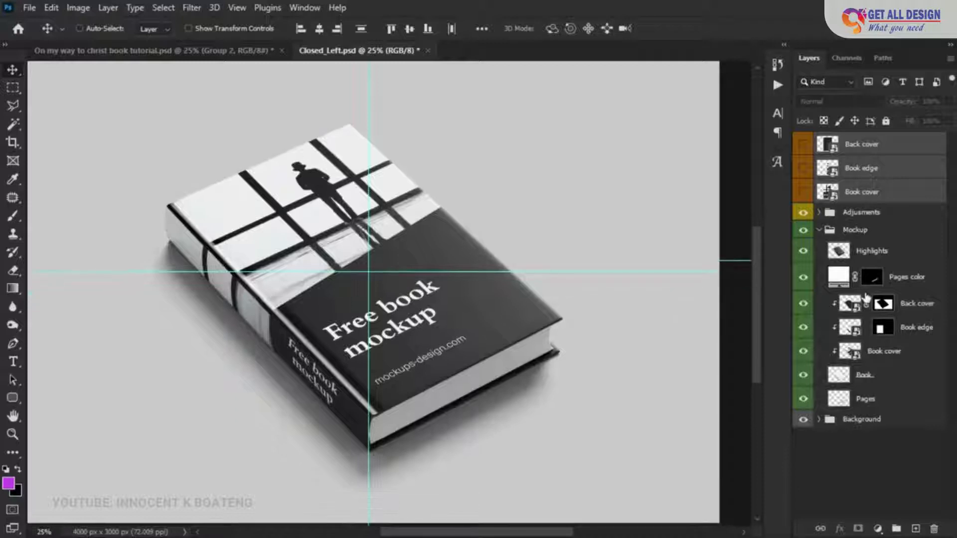
scroll(866, 299, "down", 1)
scroll(638, 272, "up", 2)
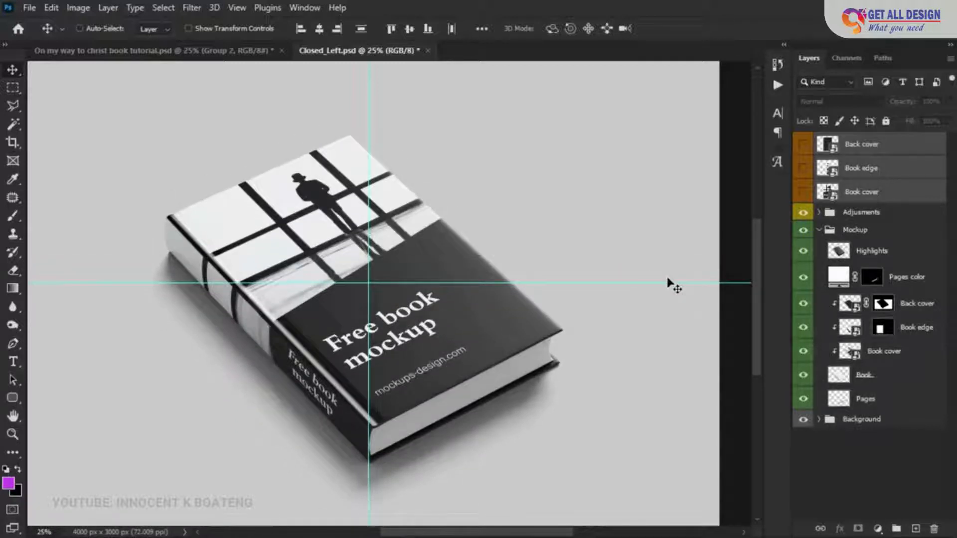
left_click(867, 354)
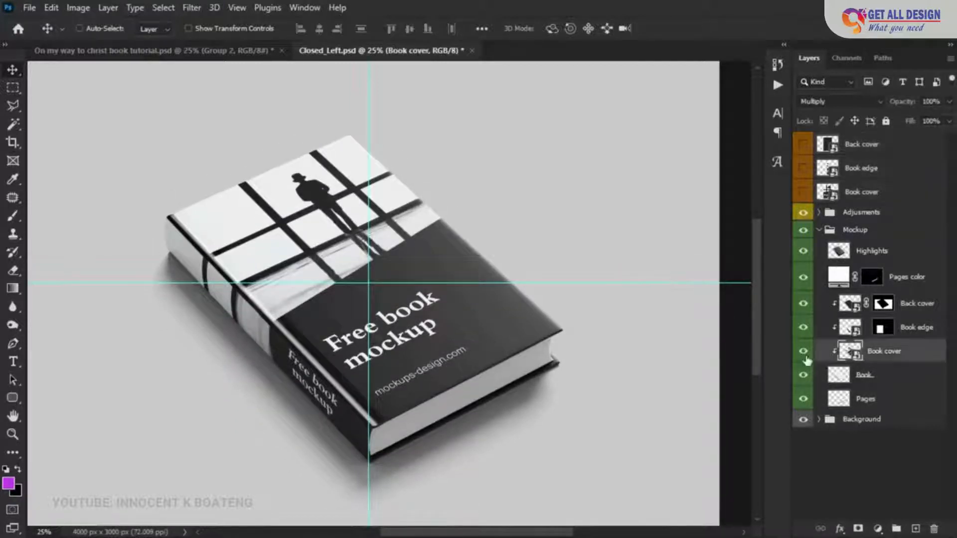
left_click(804, 351)
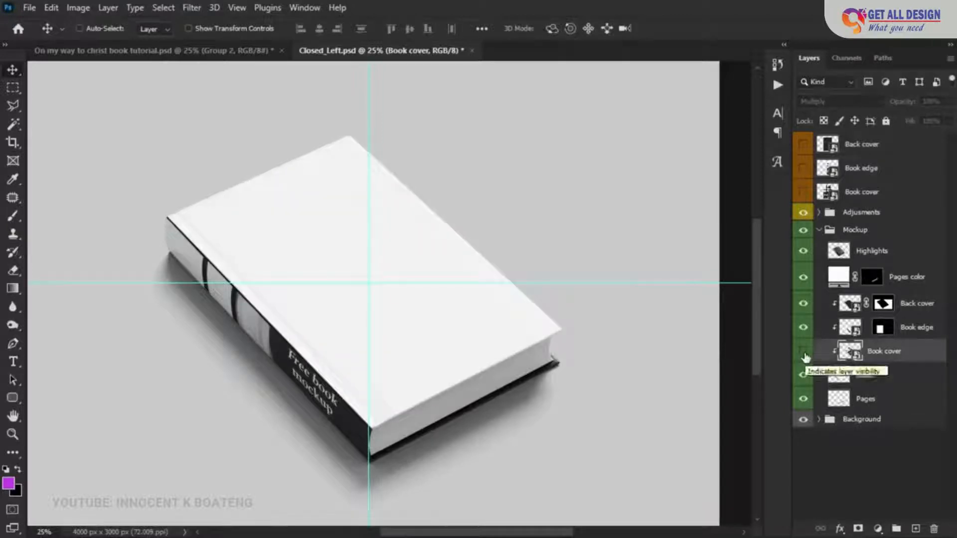
left_click(804, 352)
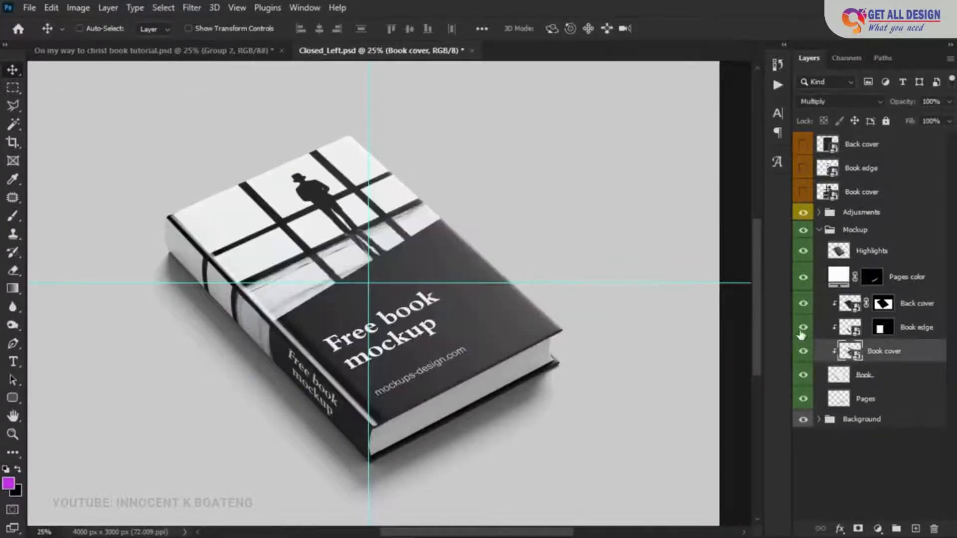
left_click(803, 328)
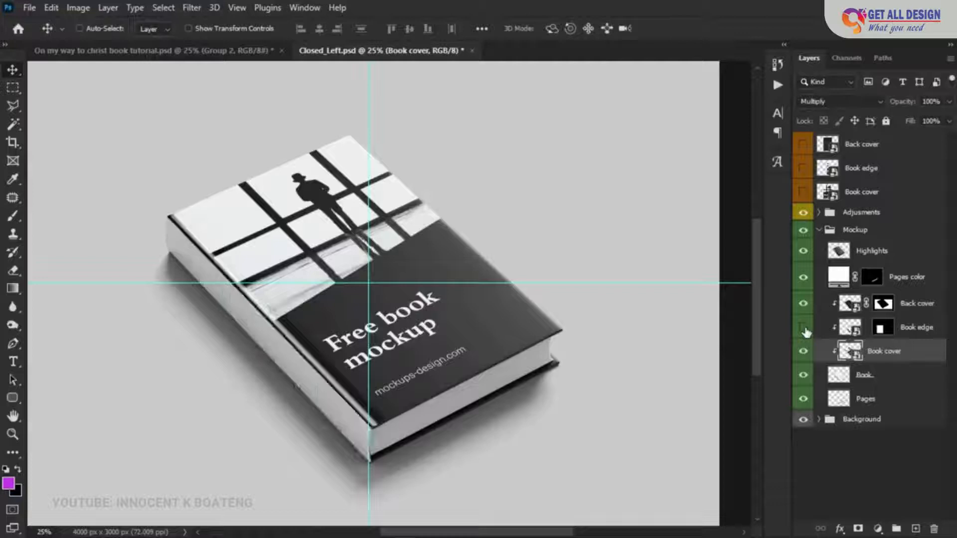
left_click(804, 330)
left_click(803, 351)
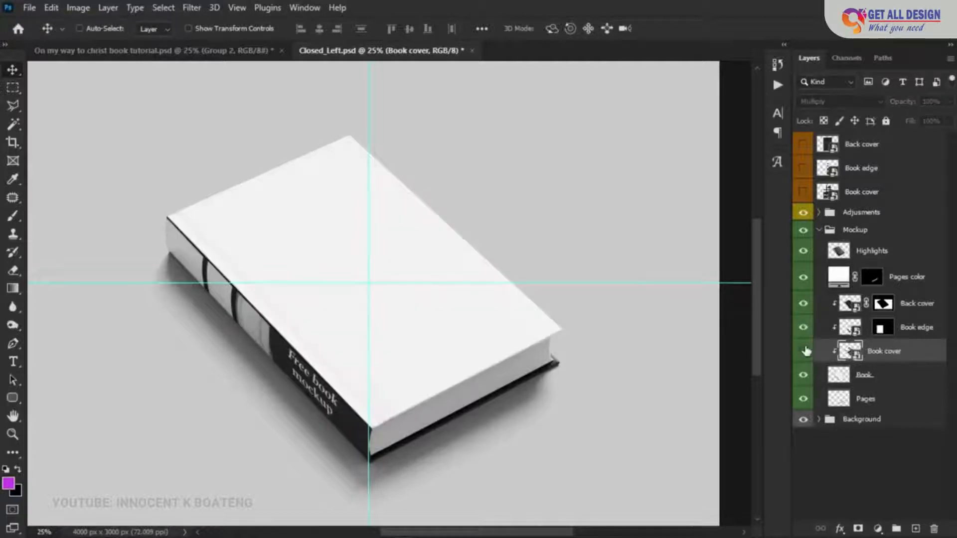
left_click(803, 351)
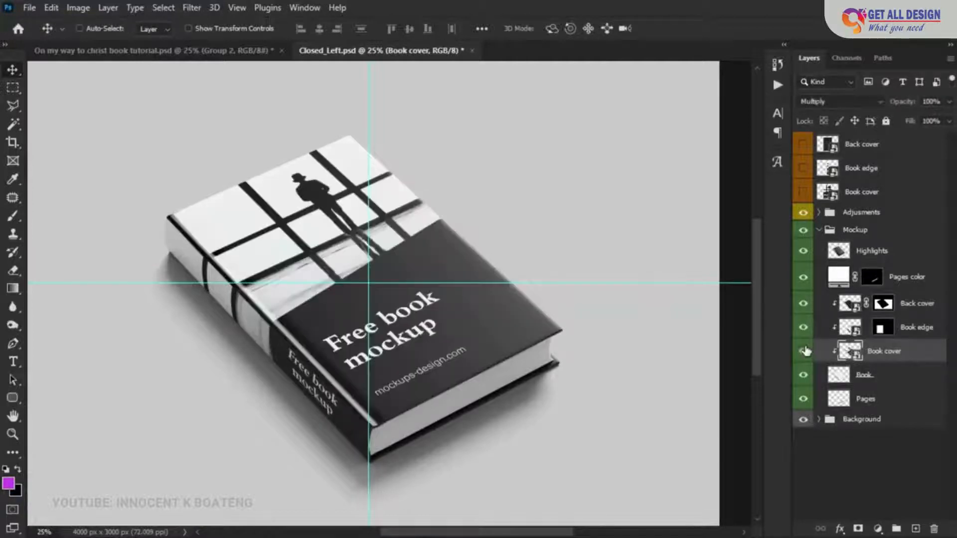
- Open the contents of the Book cover smart object in the Mockup group, with the whole cover in view
double_click(849, 351)
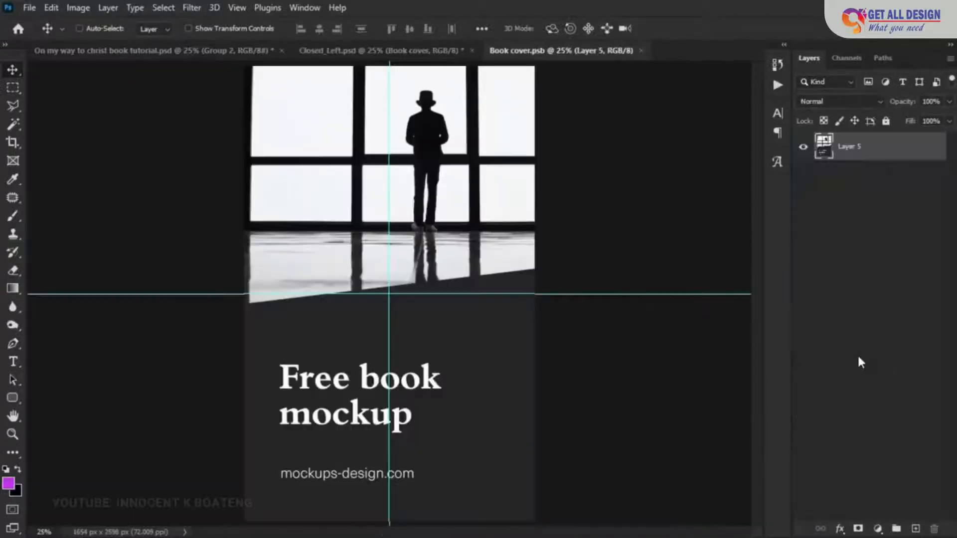
key("z")
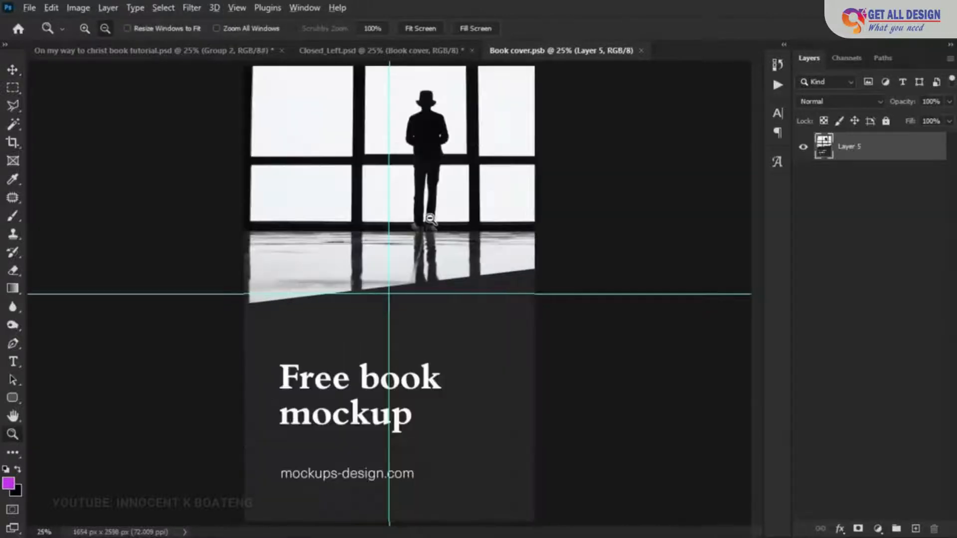
left_click(431, 220, "alt")
key("v")
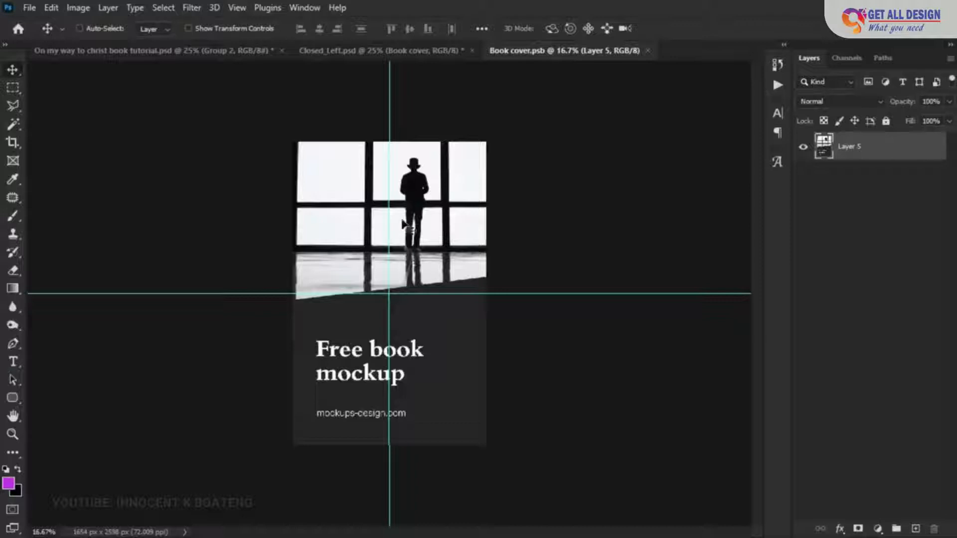
- In the On my way to christ book tutorial document, marquee-select the front cover on Layer 2 and copy it to a new layer
left_click(151, 50)
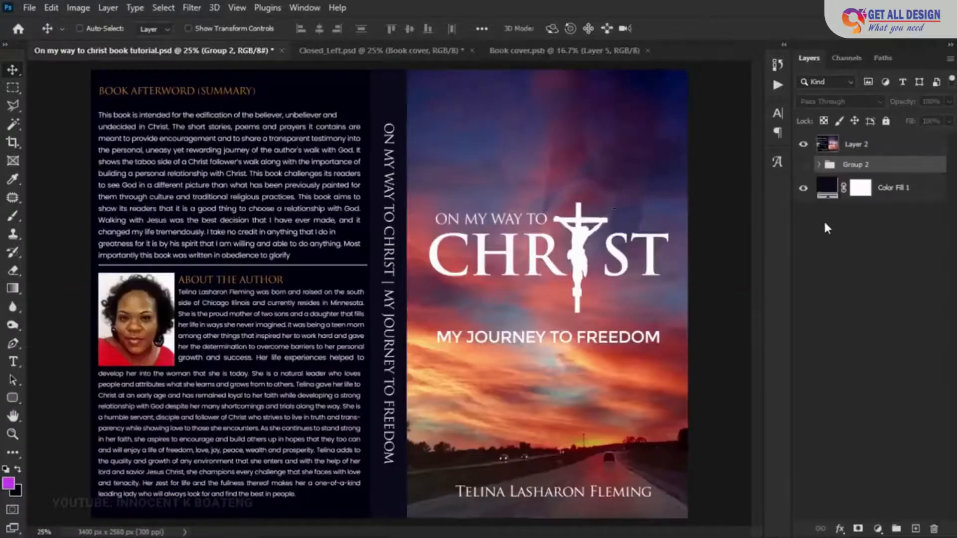
key("alt+space")
left_click(664, 265, "alt")
left_click(863, 145)
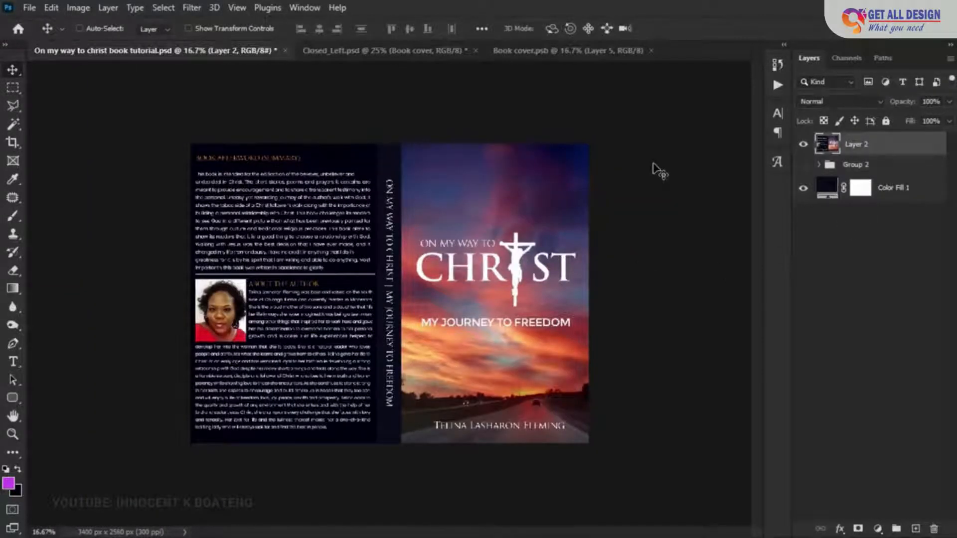
key("ctrl+space")
left_click(565, 218, "ctrl")
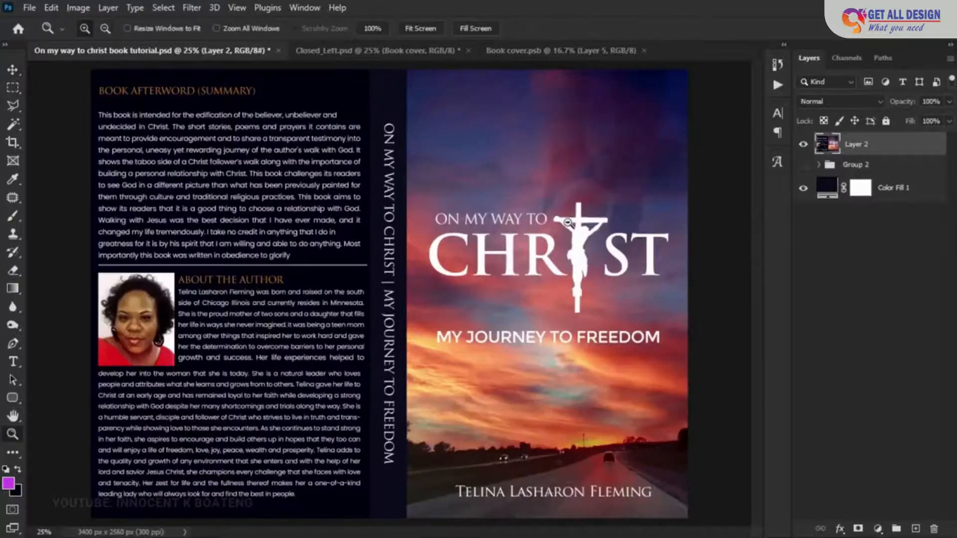
left_click(566, 222, "alt")
right_click(12, 87)
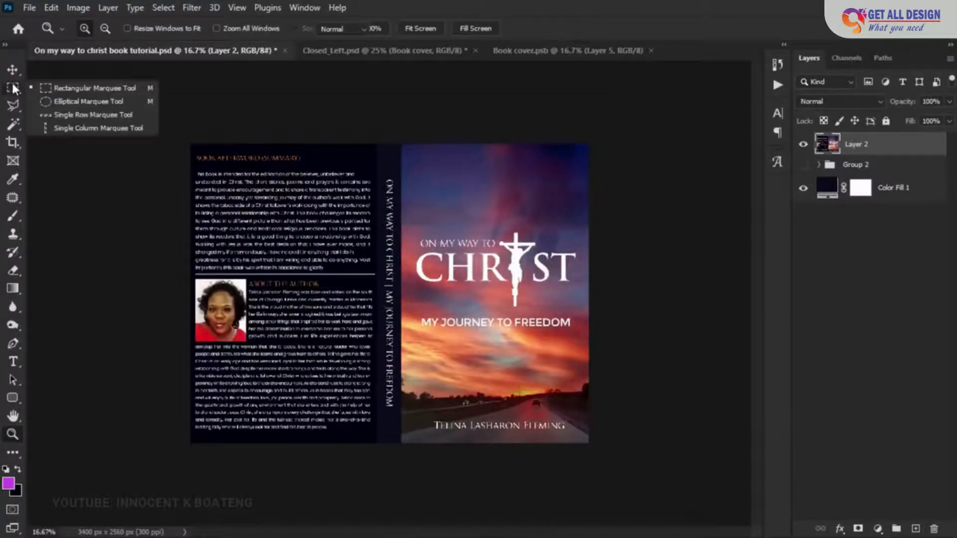
left_click(75, 88)
left_click_drag(631, 456, 400, 129)
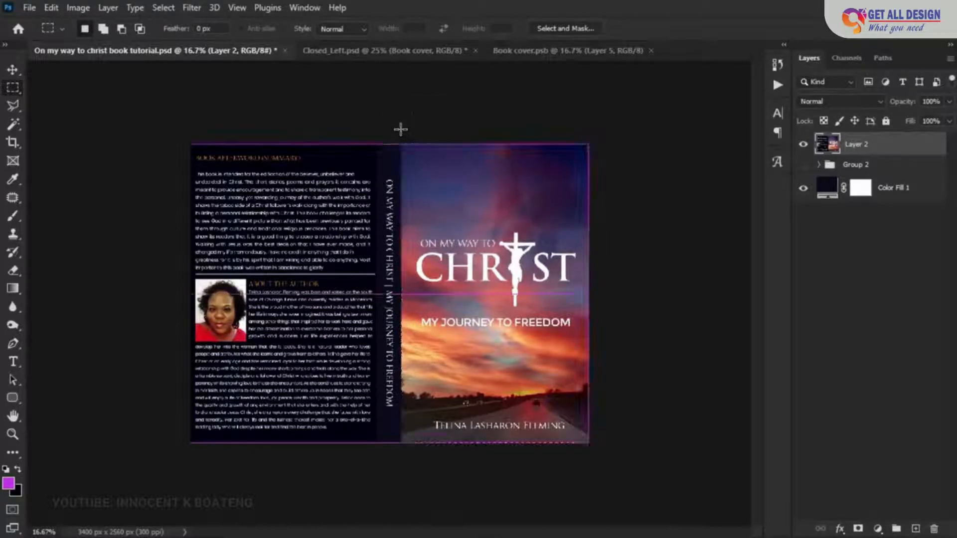
key("ctrl+j")
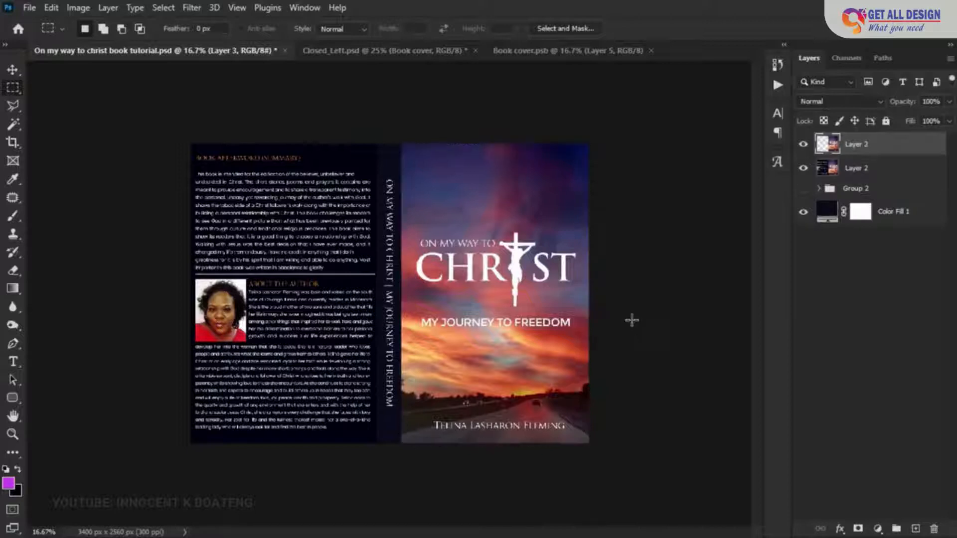
- Move the copied front cover layer into the Book cover document and center it horizontally and vertically on the canvas
key("v")
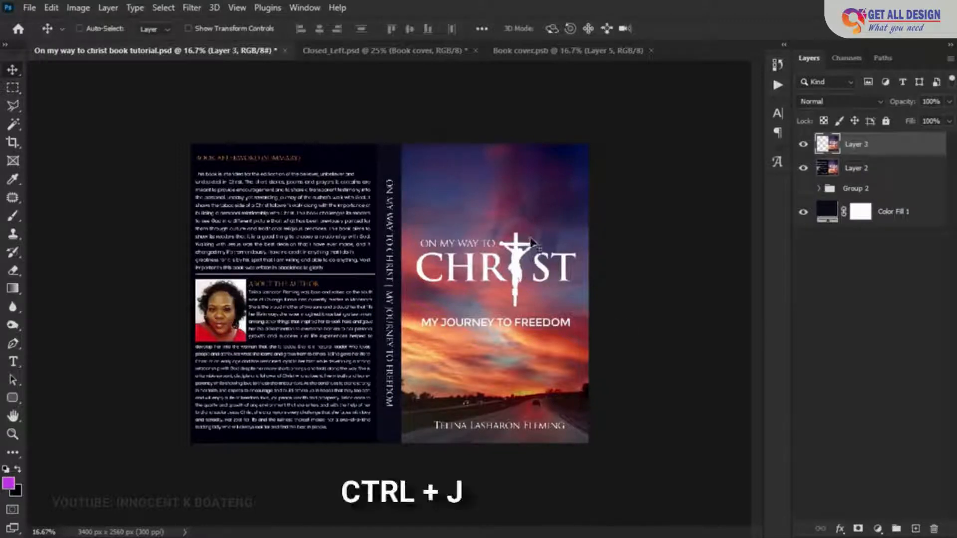
left_click_drag(529, 243, 423, 255)
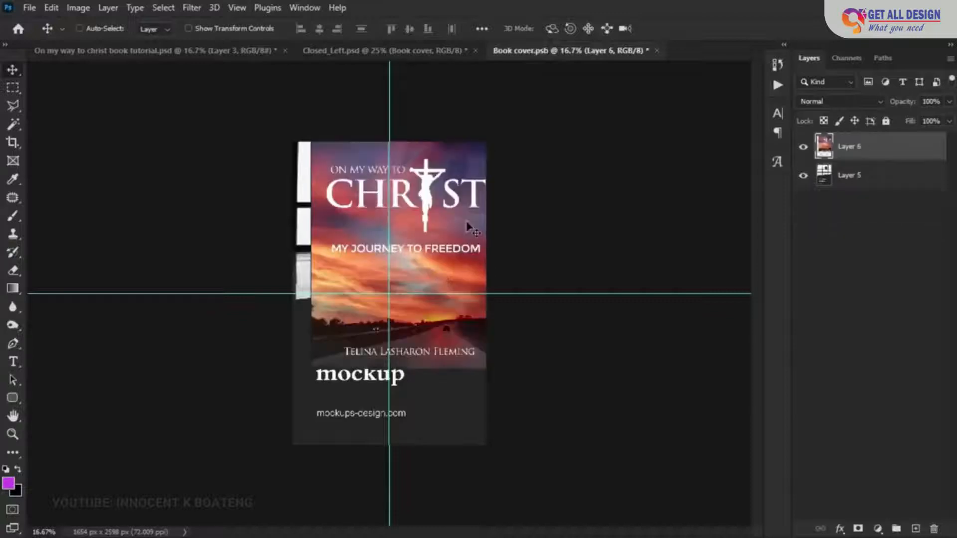
left_click_drag(467, 226, 457, 285)
key("ctrl+a")
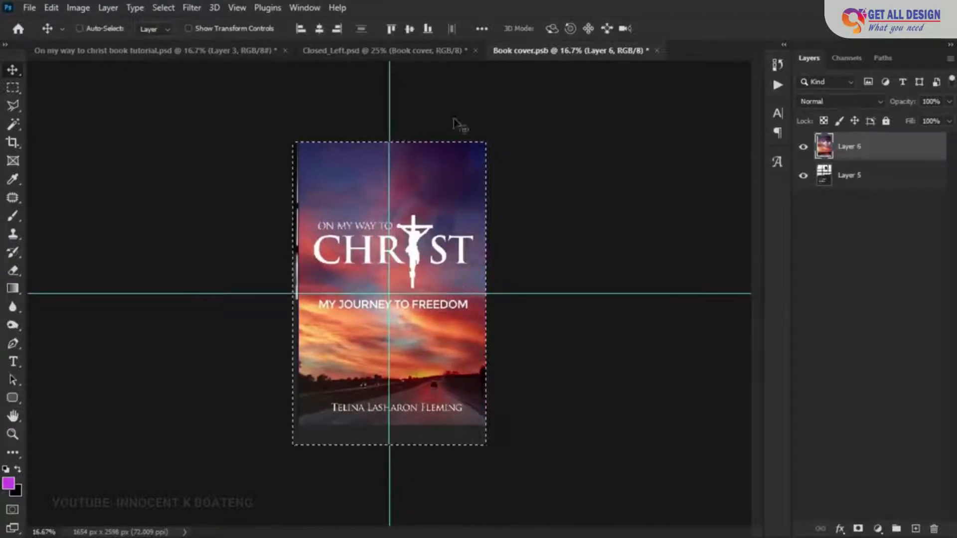
left_click(319, 29)
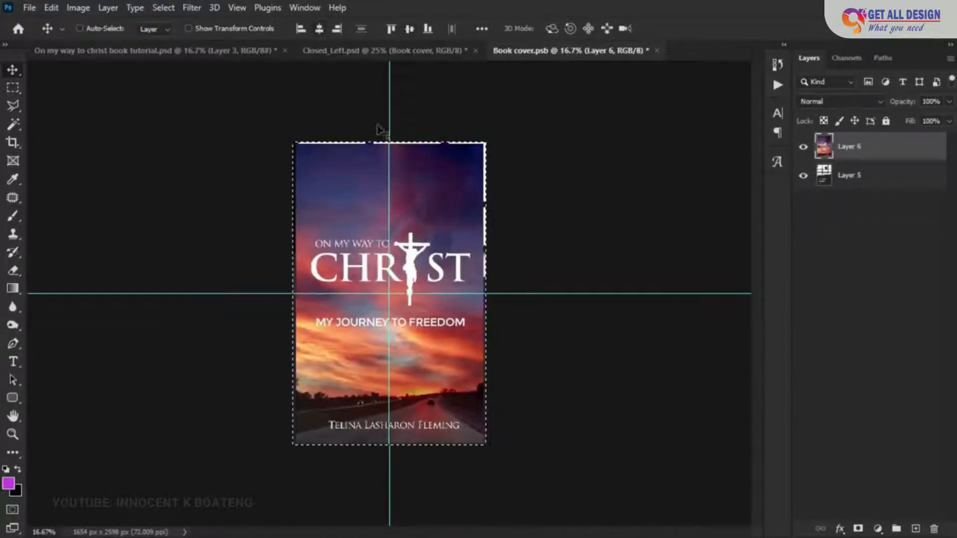
key("ctrl+d")
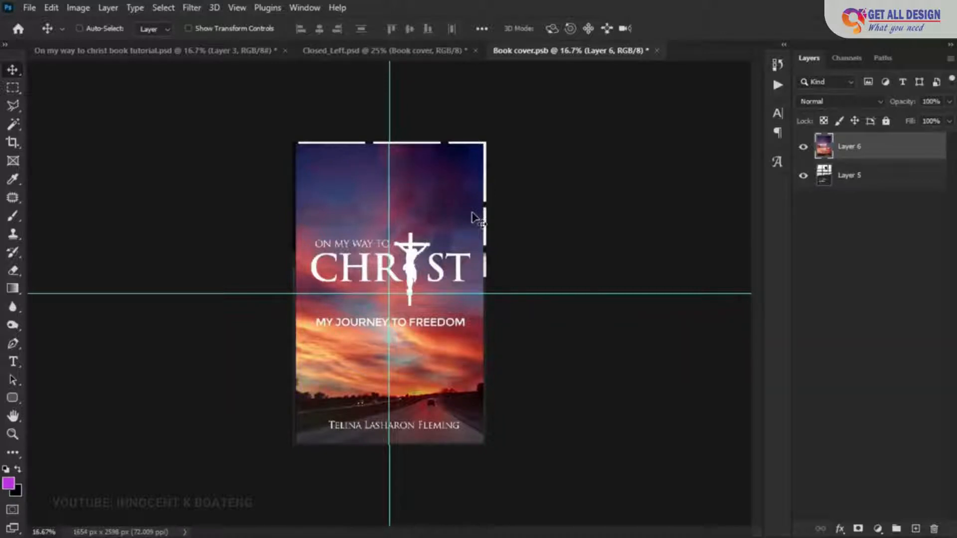
- Scale the placed front cover up slightly so it fills the Book cover canvas to every edge
key("ctrl+t")
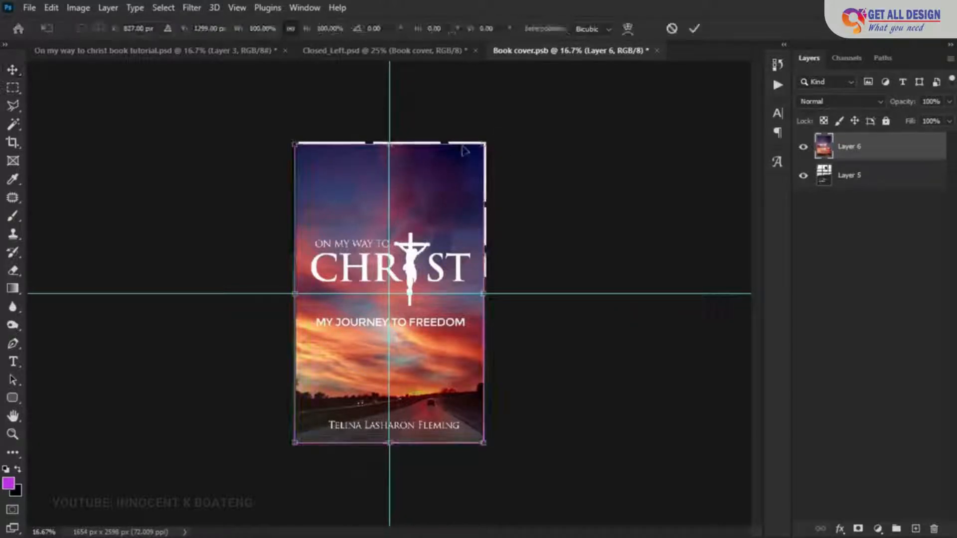
left_click_drag(485, 142, 497, 136)
left_click_drag(289, 134, 292, 134)
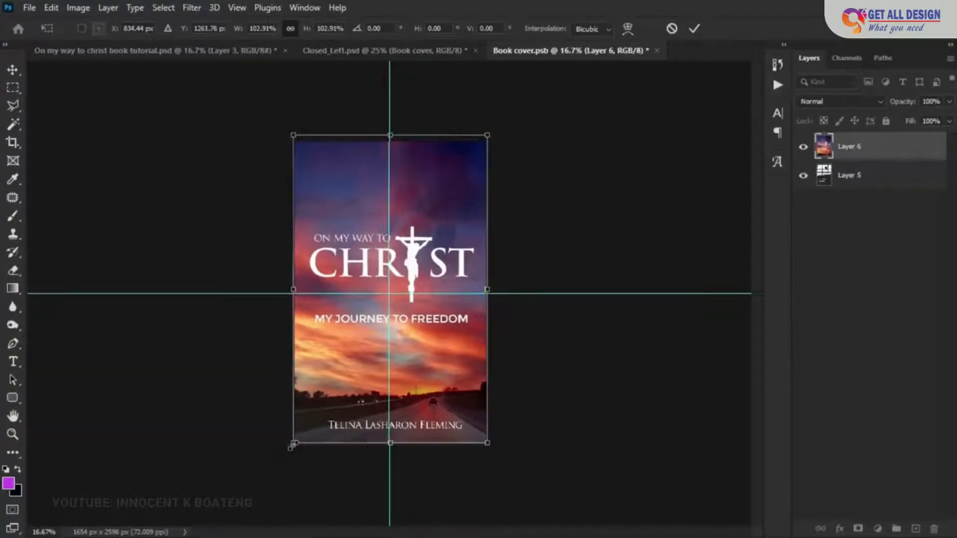
left_click_drag(291, 445, 290, 447)
key("Return")
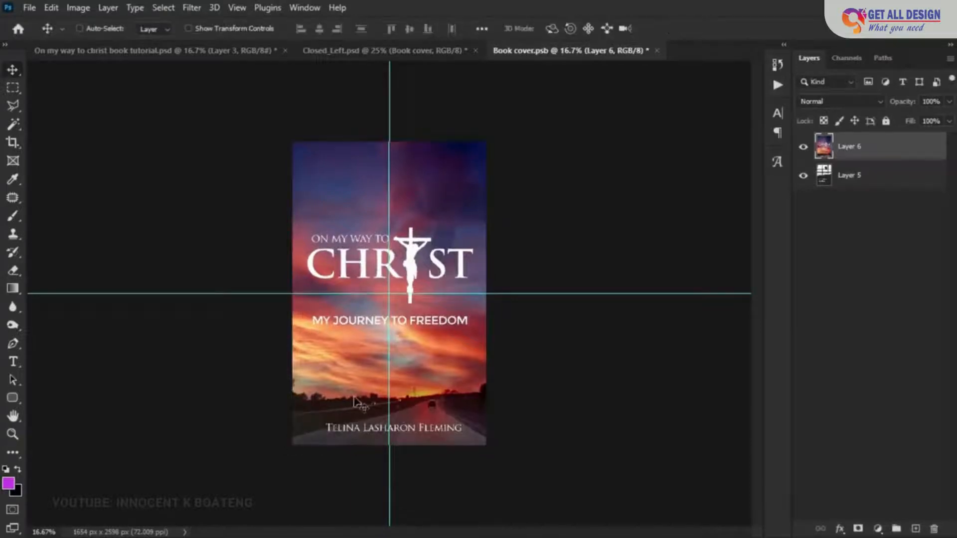
- Close the Book cover document with its changes saved and inspect the updated cover in the Closed_Left mockup
left_click(657, 50)
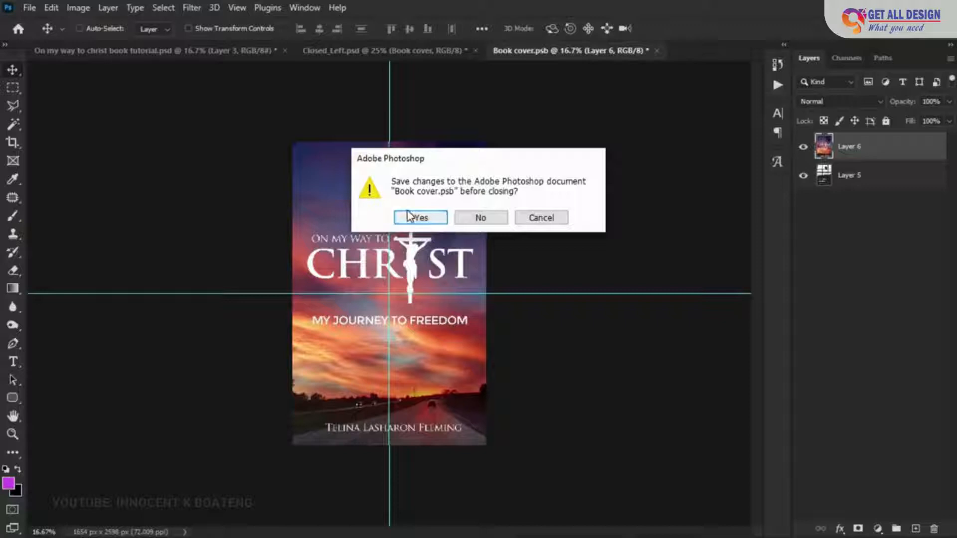
left_click(419, 219)
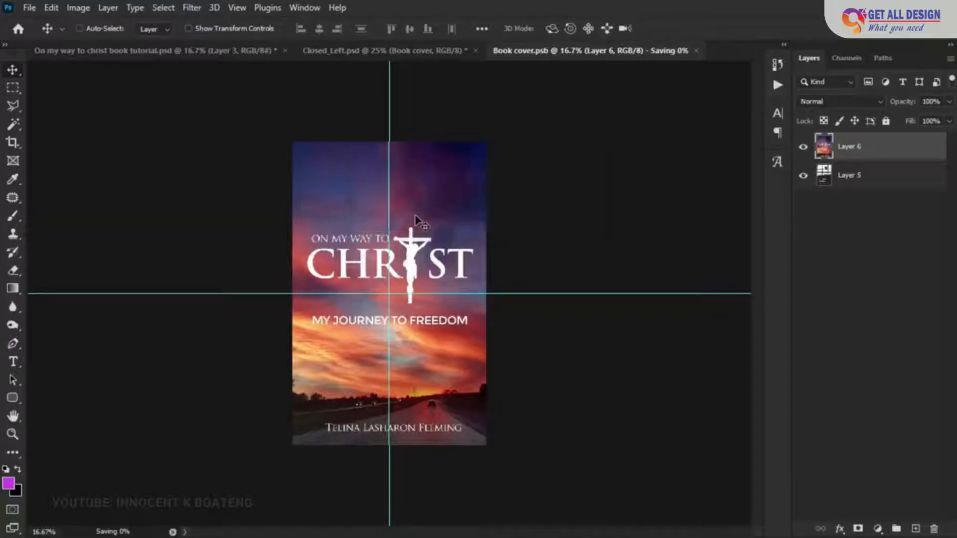
left_click(429, 52)
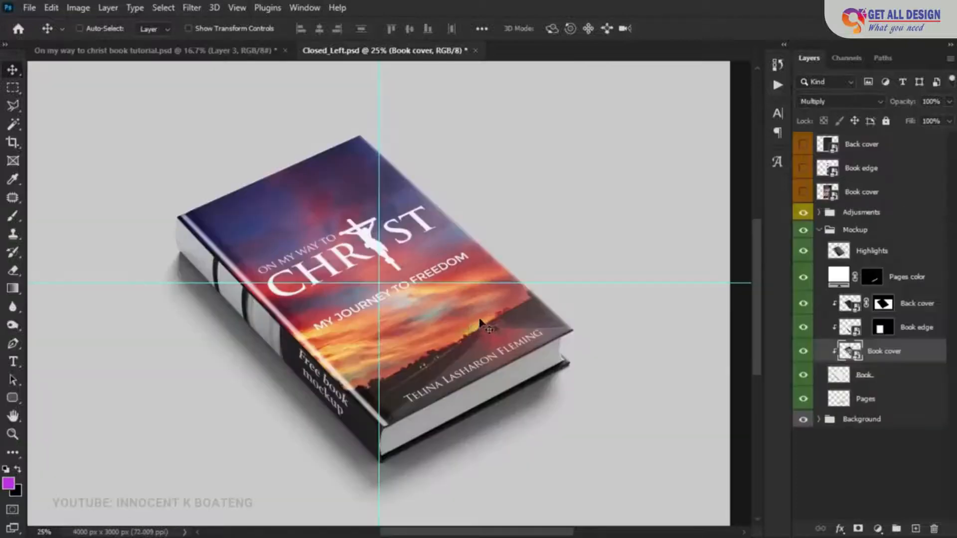
left_click(480, 324, "ctrl")
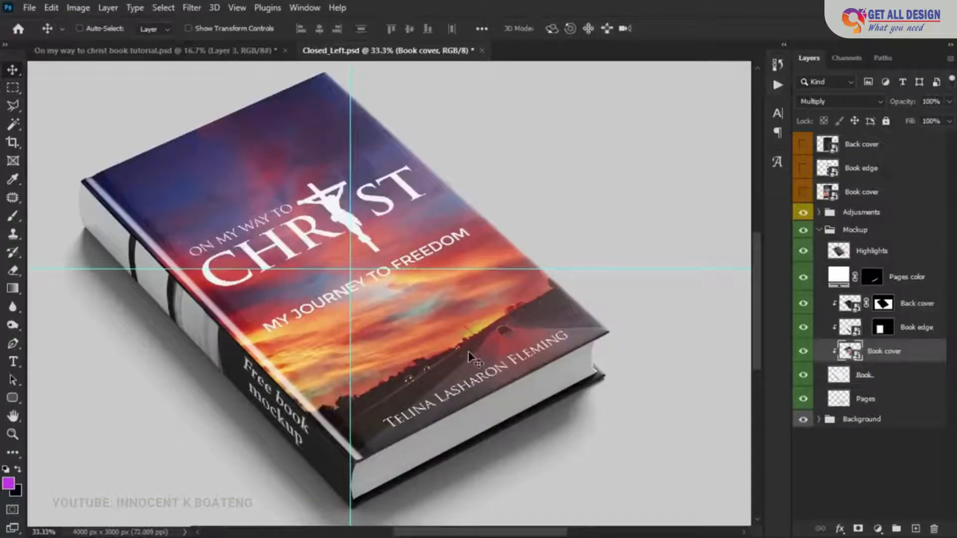
left_click(471, 356, "ctrl+alt")
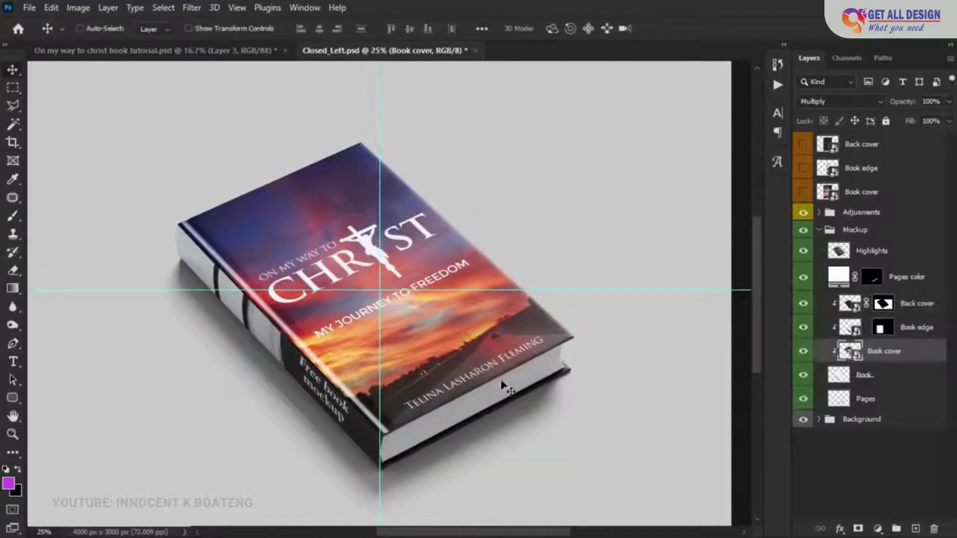
- Toggle the Book edge layer's visibility to check it, and open its smart object contents
left_click(803, 328)
left_click(803, 329)
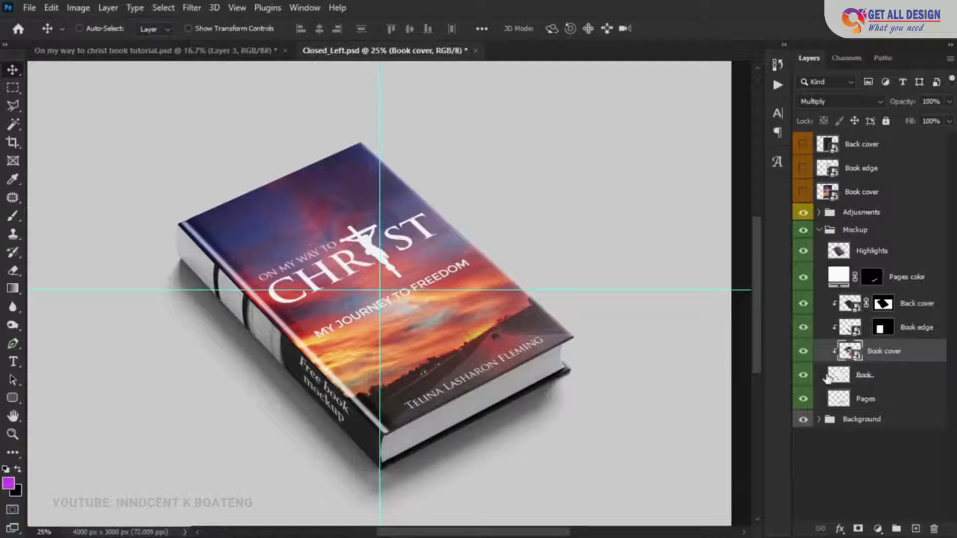
double_click(855, 333)
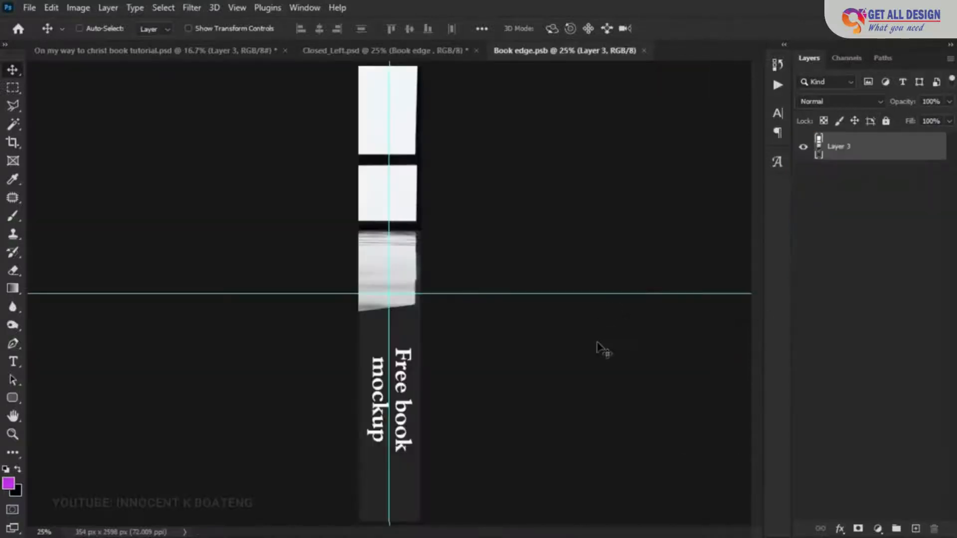
key("z")
- In the book tutorial document, marquee-select the spine strip on Layer 2 and copy it to a new layer
left_click(199, 50)
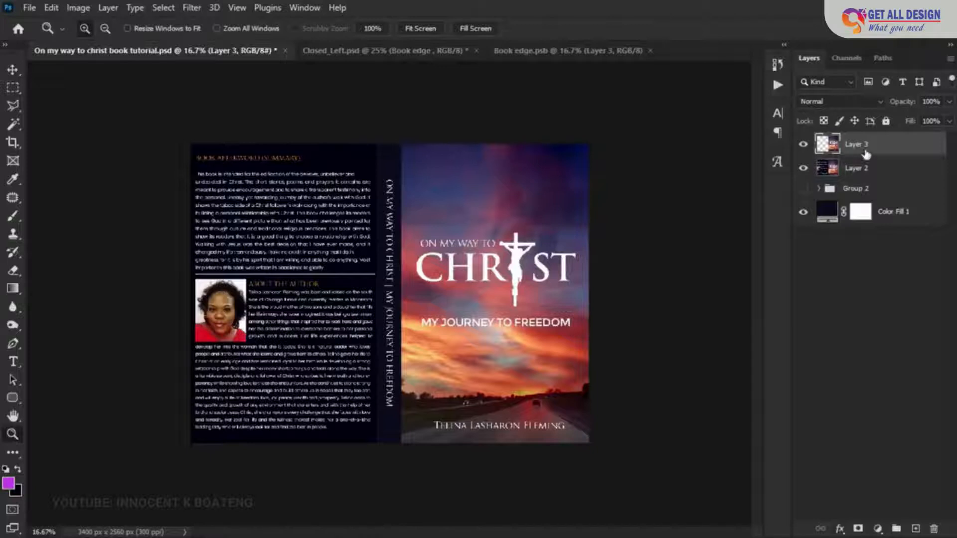
left_click(864, 170)
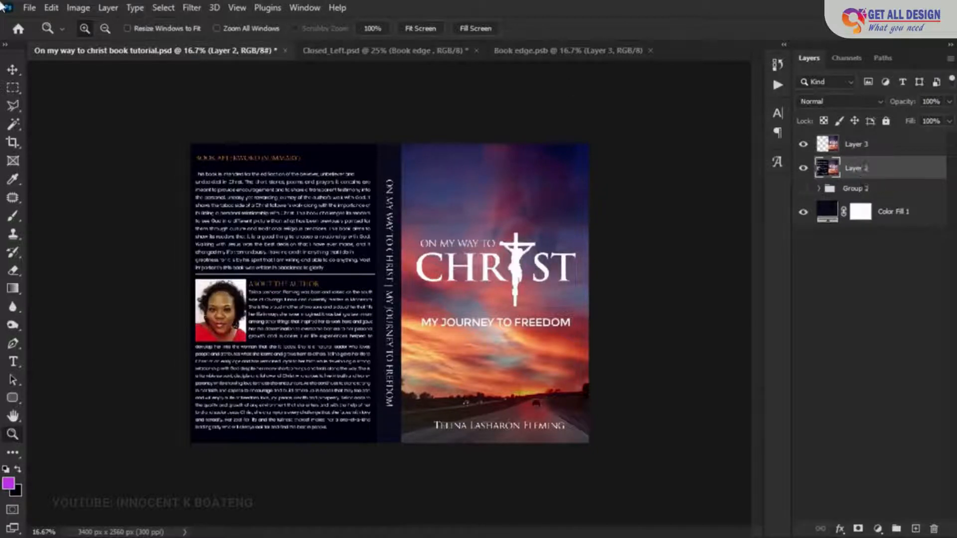
left_click(12, 87)
left_click(70, 92)
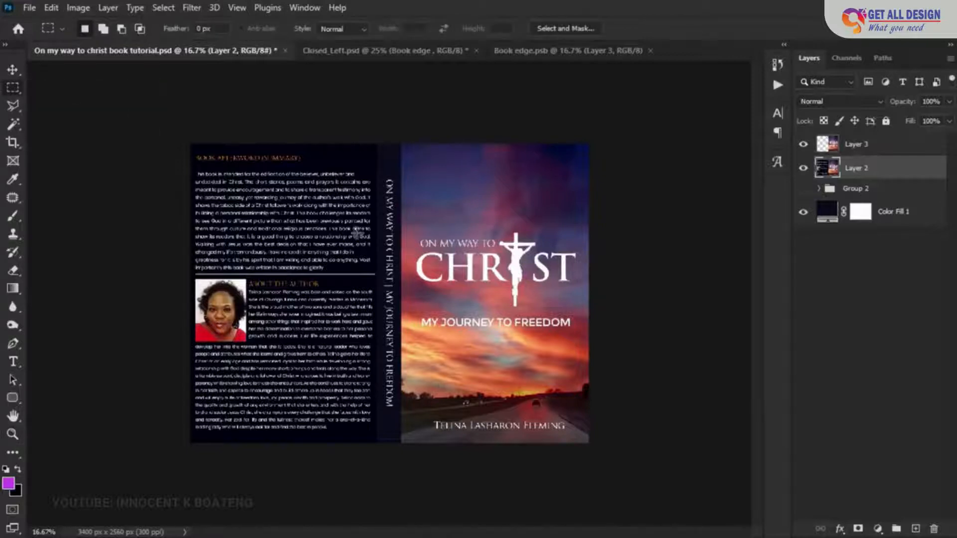
left_click_drag(375, 141, 401, 488)
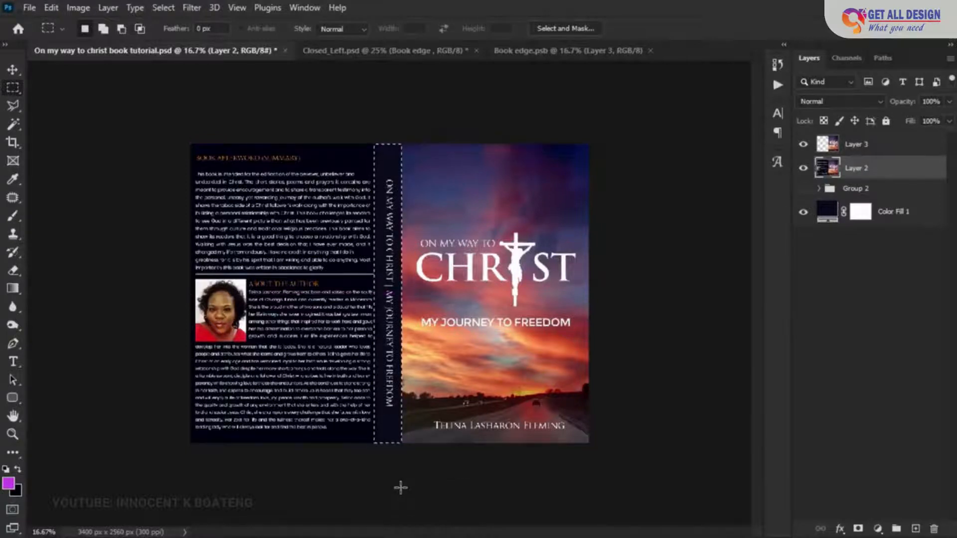
key("ctrl+j")
- Move the copied spine layer into the Book edge document and position it at the center of the canvas
key("v")
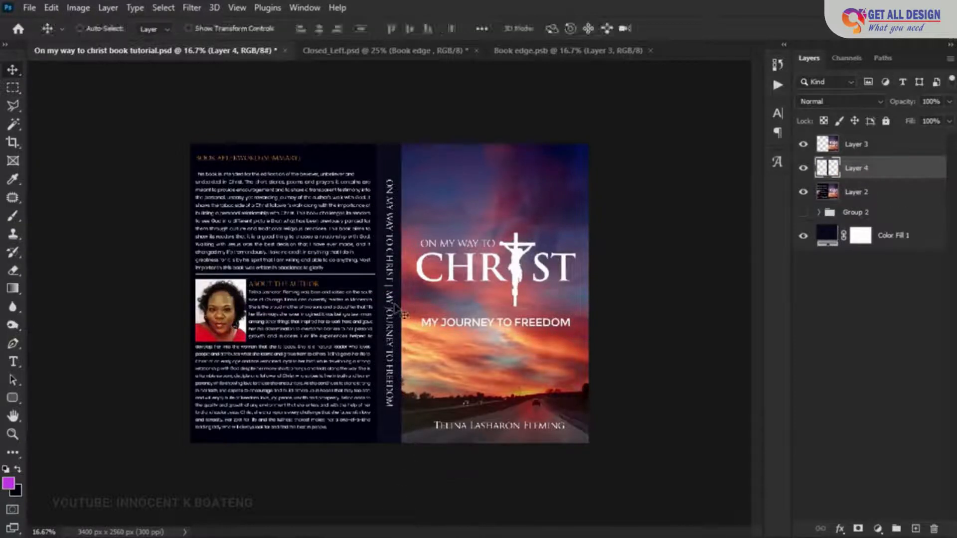
left_click(529, 52)
left_click_drag(533, 58, 396, 299)
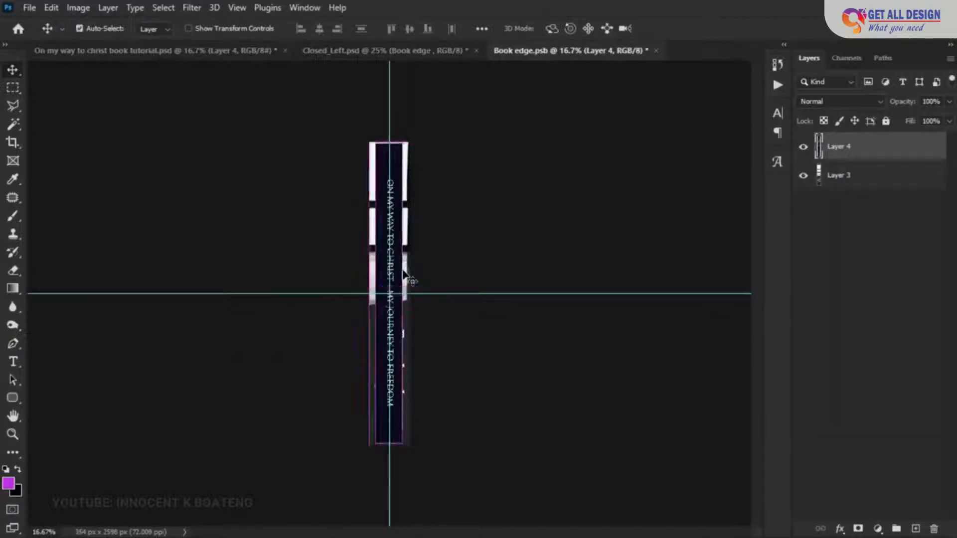
key("ctrl+t")
left_click_drag(403, 141, 424, 56)
left_click_drag(403, 248, 396, 280)
key("Return")
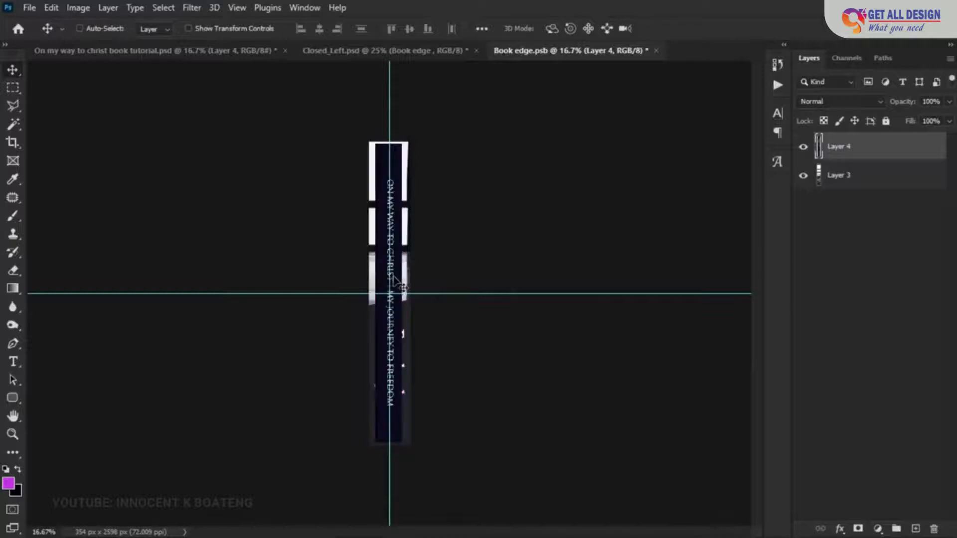
- Add a Solid Color fill layer above Layer 3, using the dark navy 0b0b1f sampled from the spine artwork
left_click(895, 184)
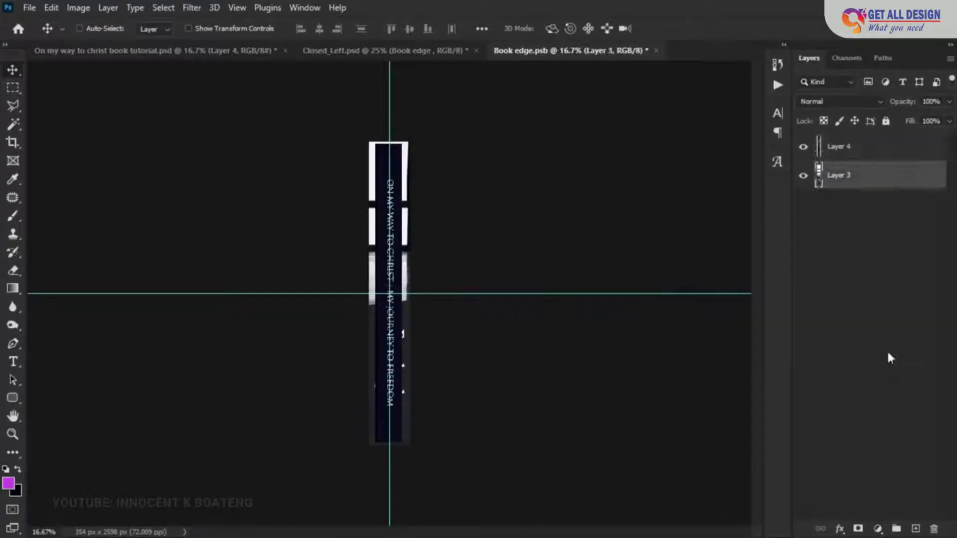
left_click(880, 526)
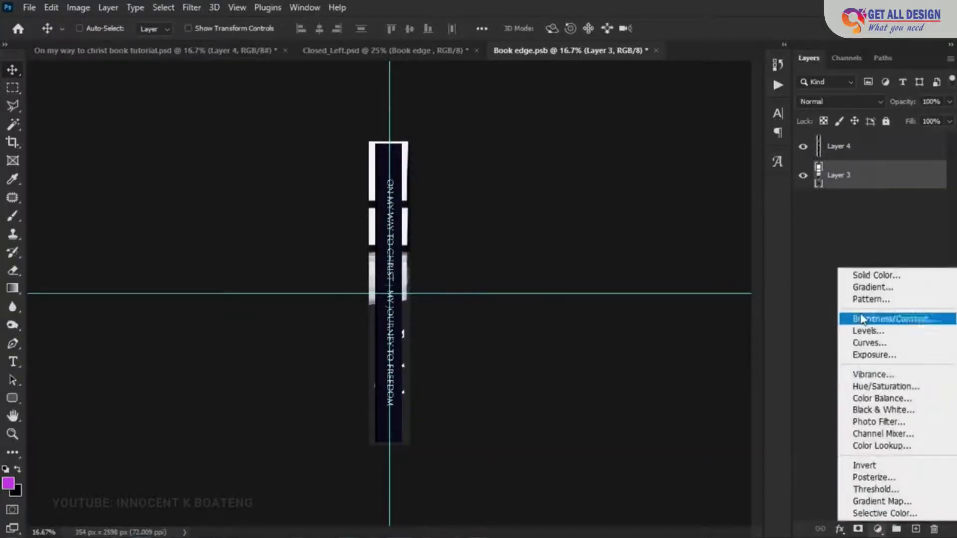
left_click(865, 276)
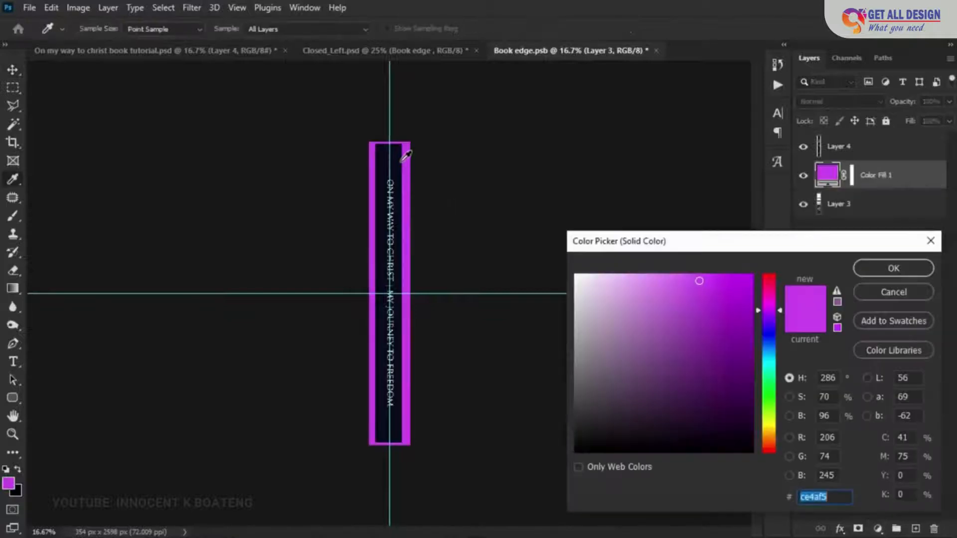
left_click(399, 160)
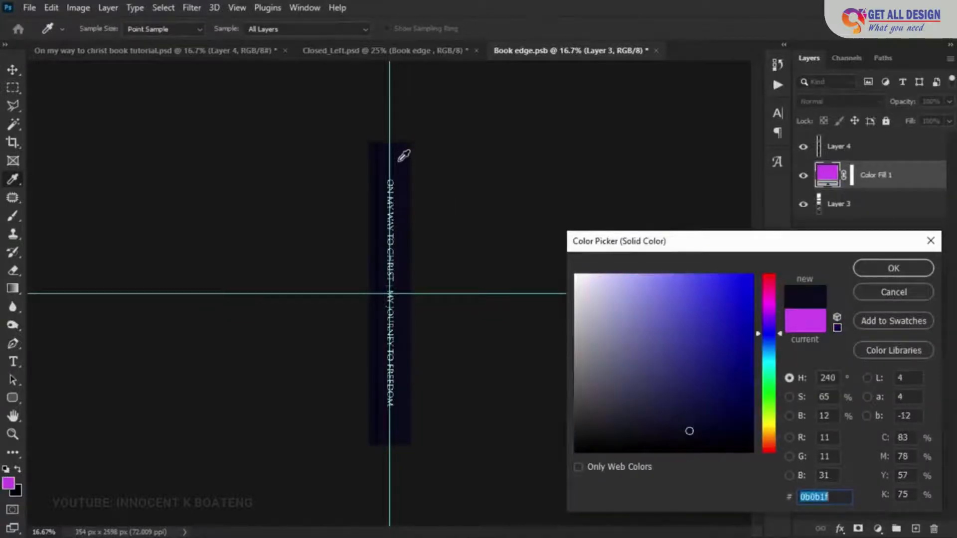
left_click(880, 268)
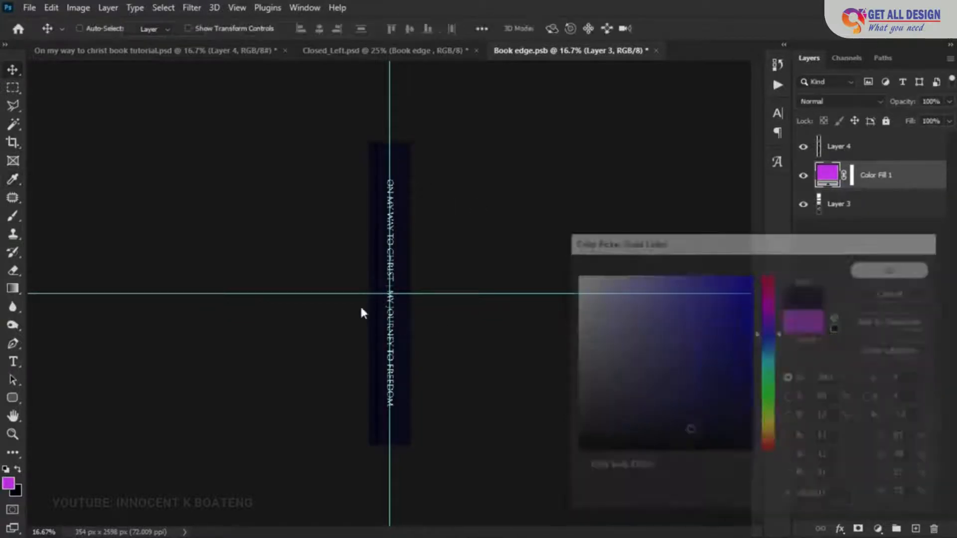
- Delete the strip along the left edge of Layer 4, beside the spine title, in the Book edge document
key("z")
left_click(397, 243)
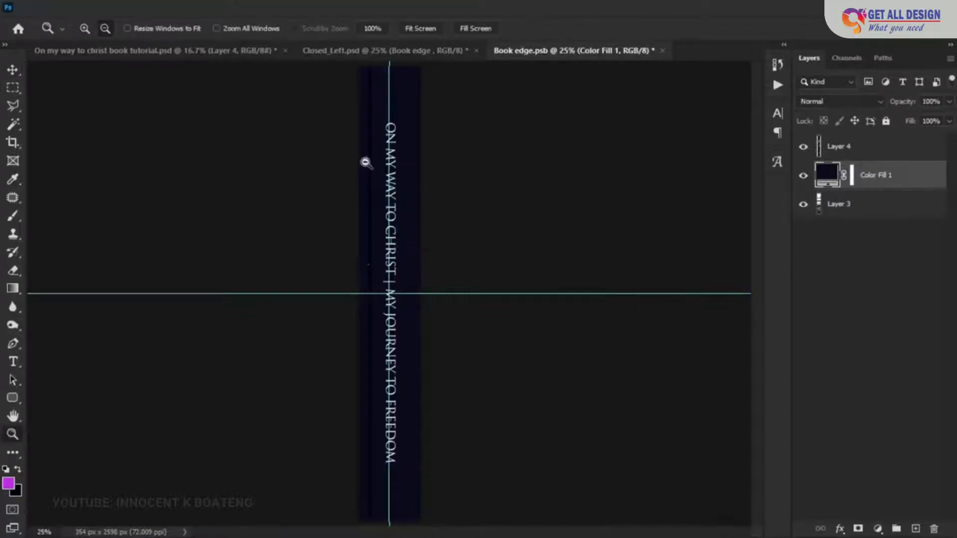
left_click(13, 87)
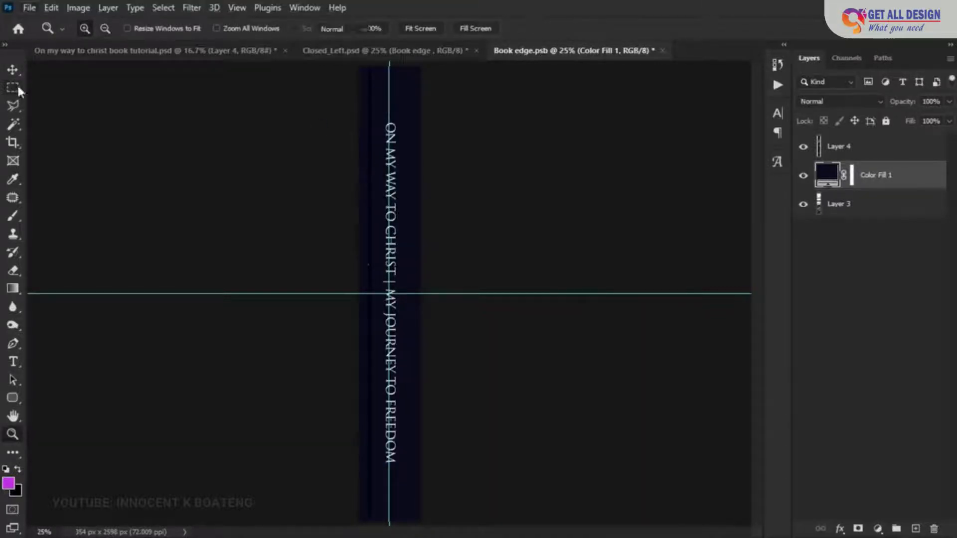
left_click(845, 156)
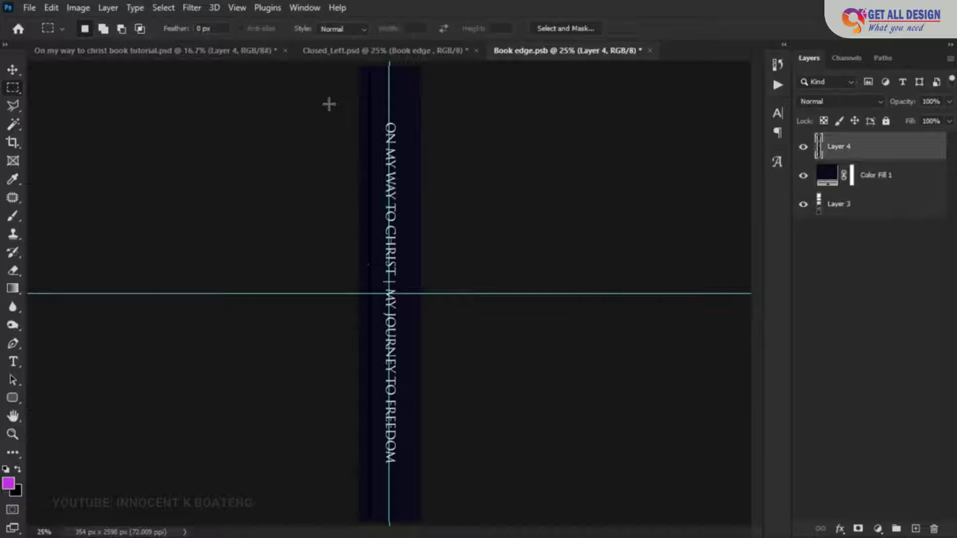
left_click(337, 54)
left_click(544, 52)
left_click_drag(352, 63, 378, 534)
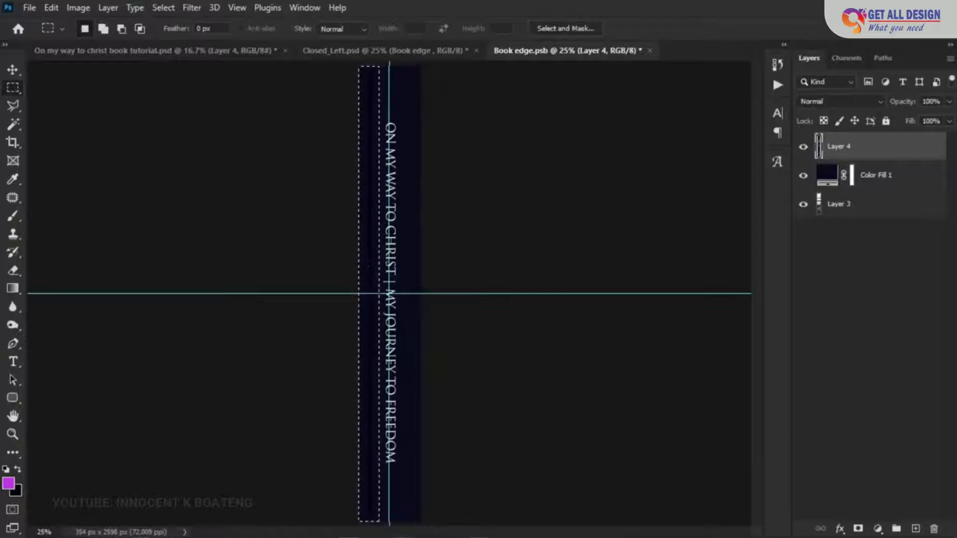
key("ctrl+d")
- Center Layer 4's spine title horizontally on the Book edge canvas and clear the selection
key("z")
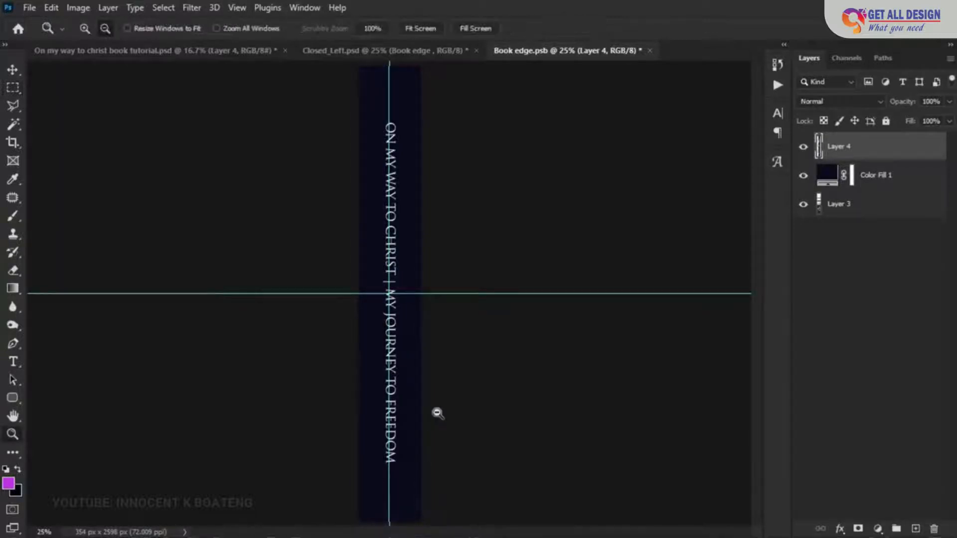
left_click(437, 412, "alt")
key("v")
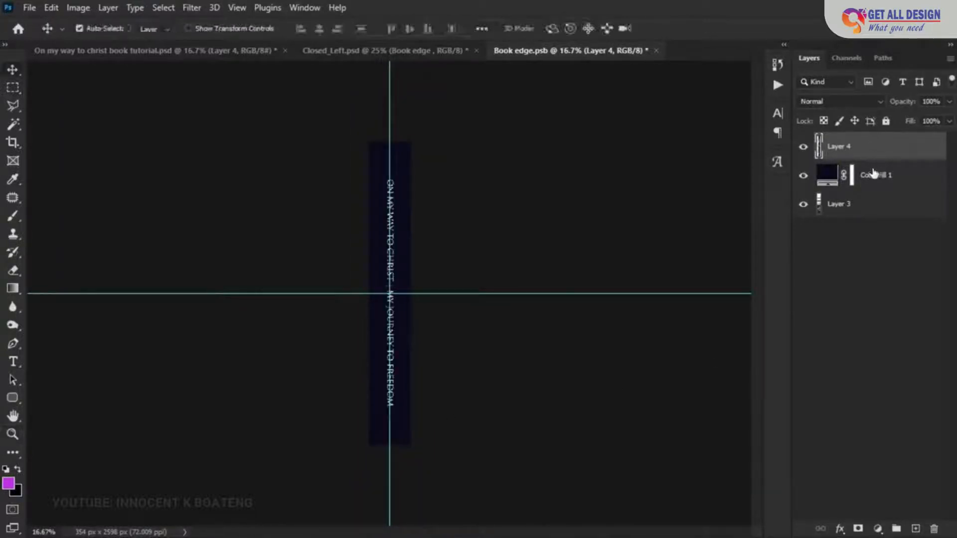
left_click(873, 173, "ctrl")
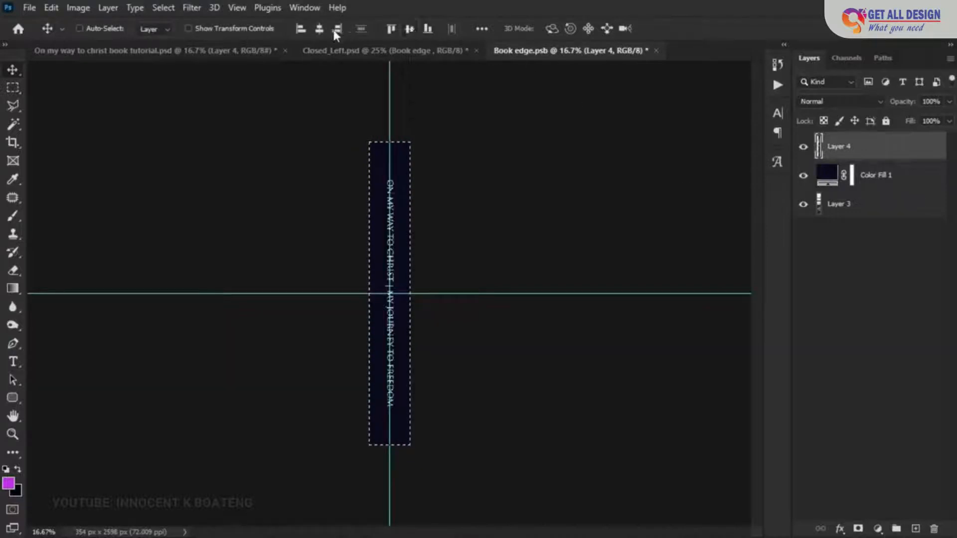
left_click(318, 29)
key("ctrl+d")
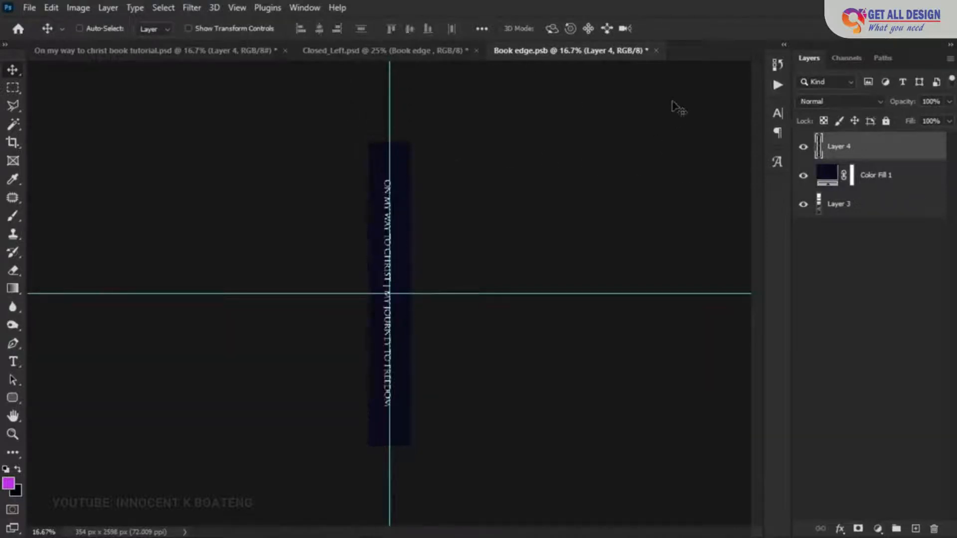
- Save and close the Book edge document and inspect the updated spine on the Closed_Left mockup
left_click(657, 50)
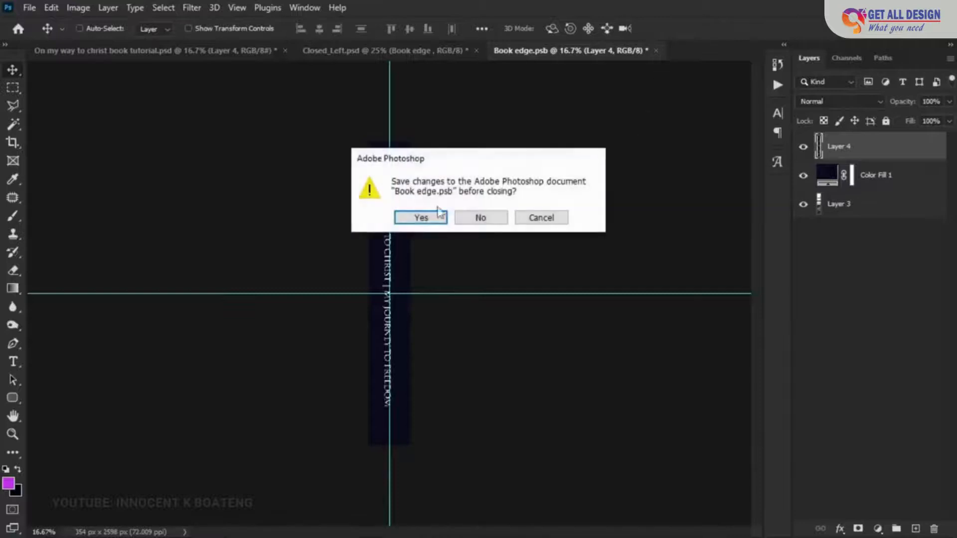
left_click(421, 217)
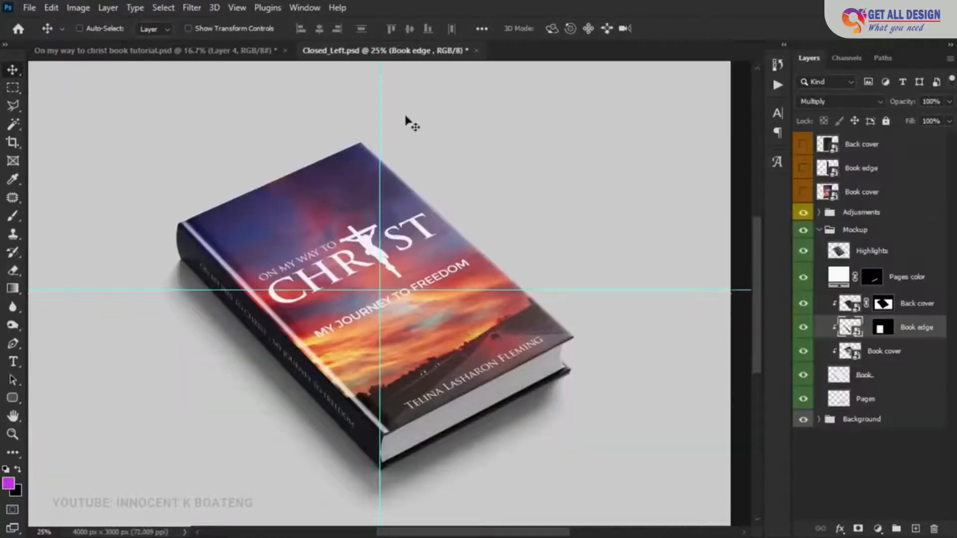
key("z")
left_click(329, 403)
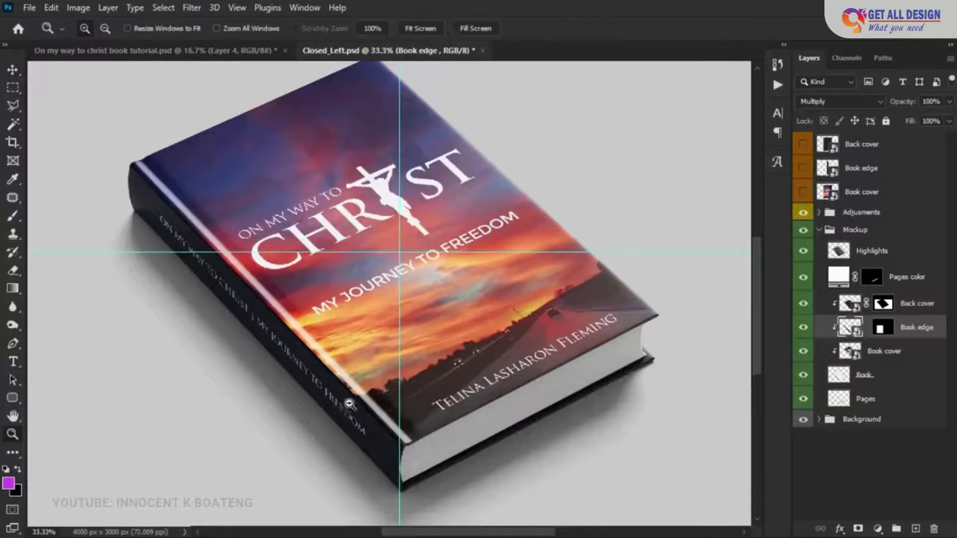
left_click(344, 406, "alt")
key("v")
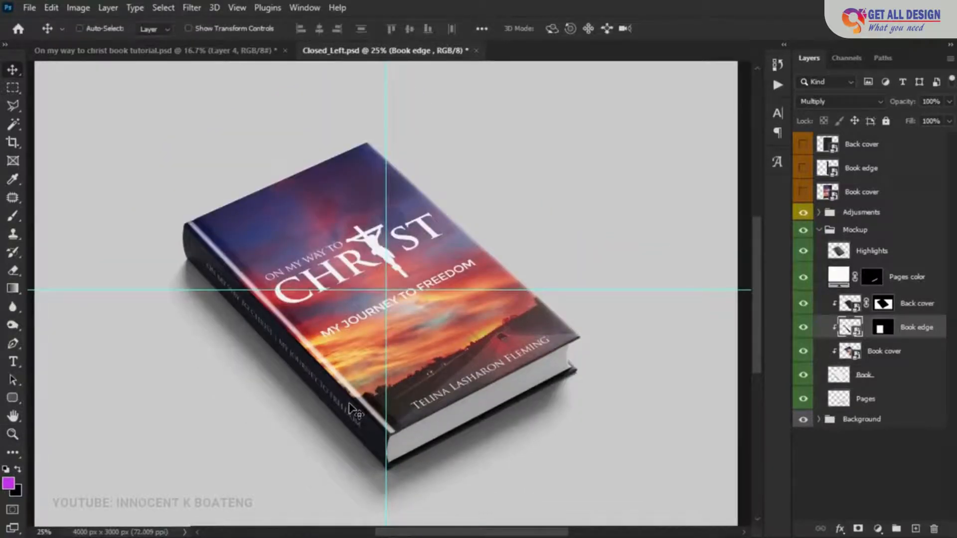
- Change the Background color fill in the Background group to the orange dd884f sampled from the cover's sunset
left_click(818, 419)
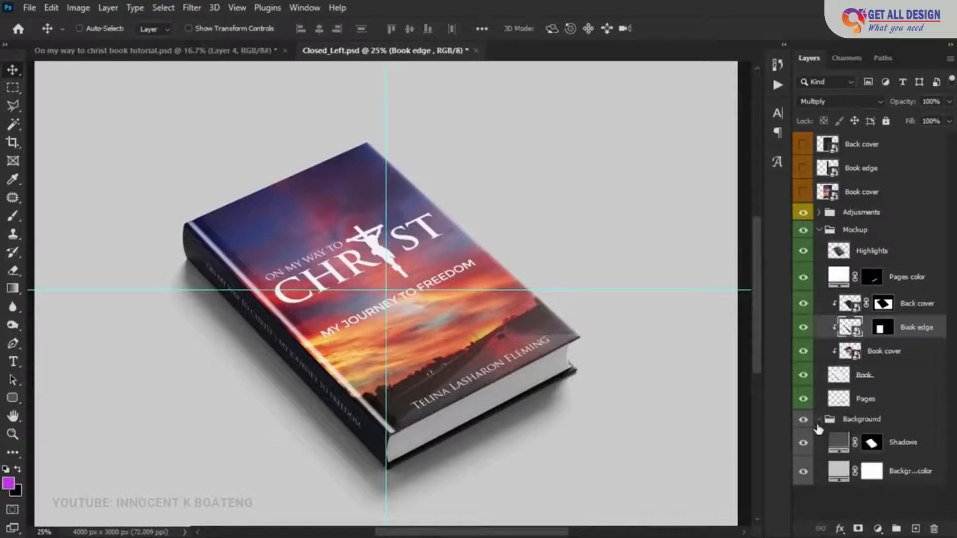
left_click(836, 441)
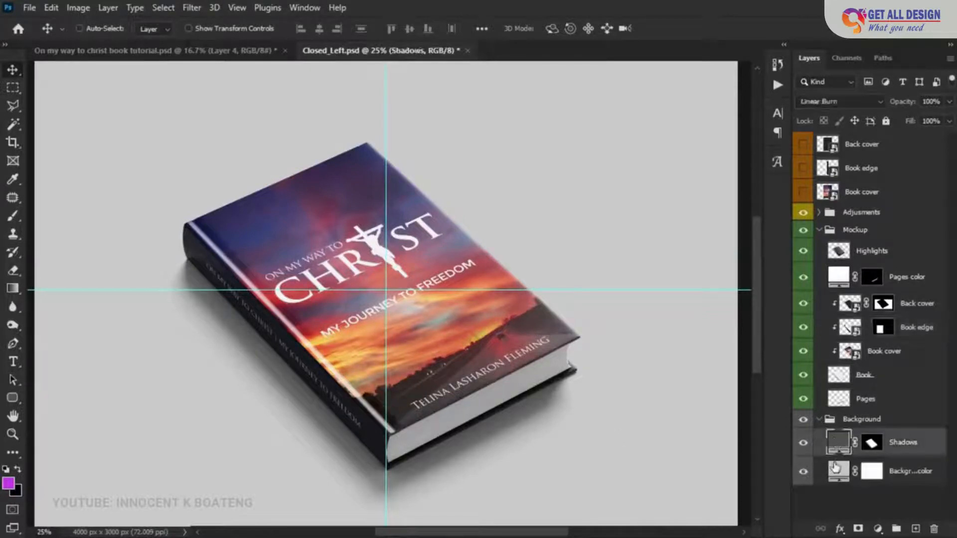
double_click(837, 471)
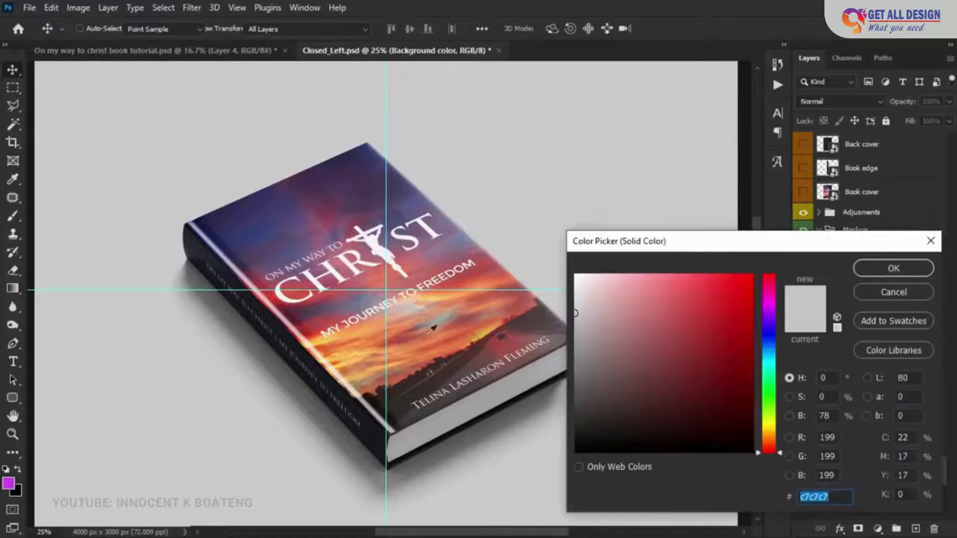
left_click(266, 228)
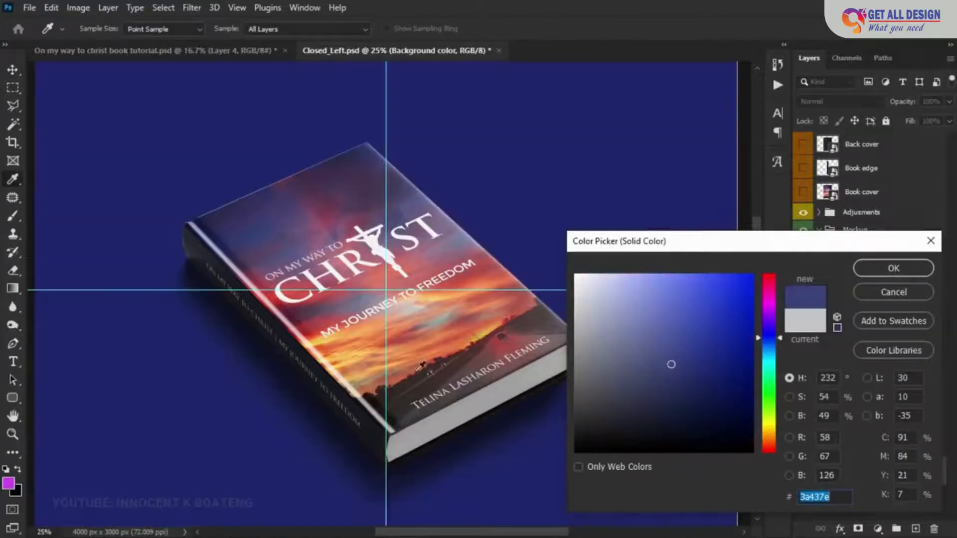
left_click(410, 344)
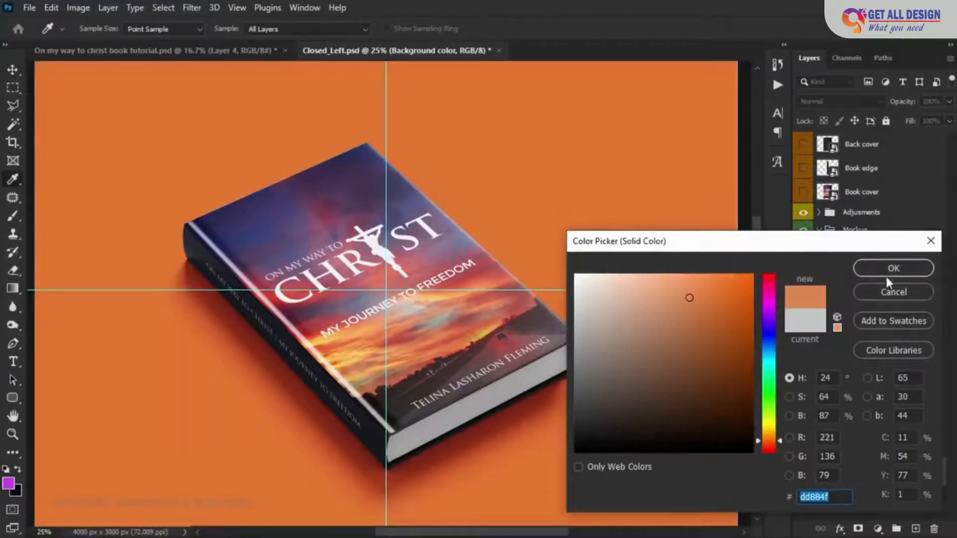
left_click(887, 274)
left_click(544, 316, "alt")
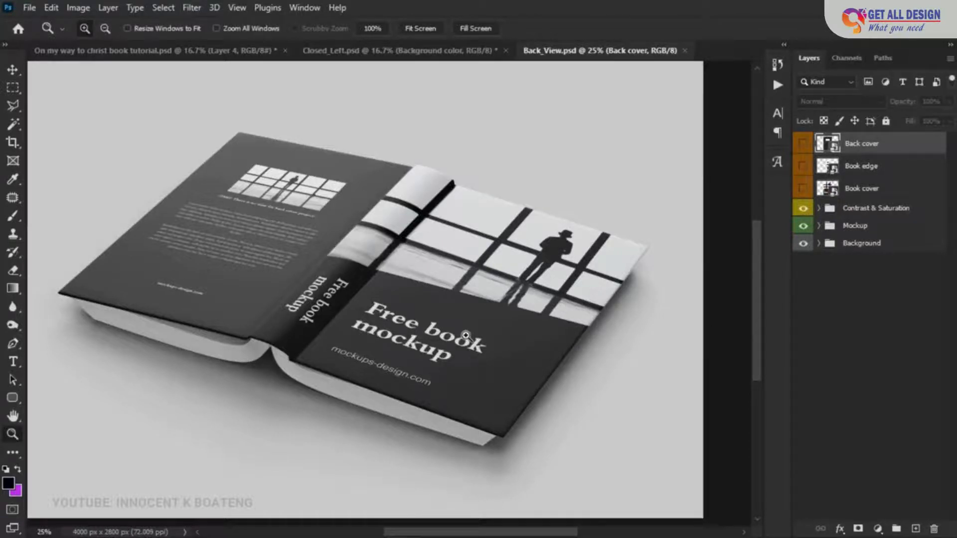
- In the Back_View mockup, look into the Contrast & Saturation group and toggle the Mockup group's visibility to check it
left_click(818, 208)
left_click(819, 208)
left_click(803, 225)
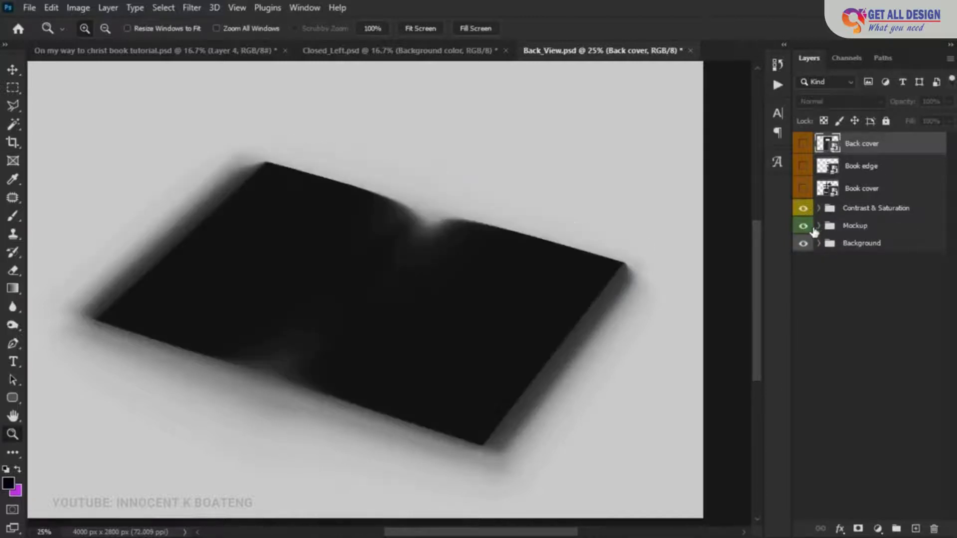
left_click(803, 225)
- Expand the Mockup group and toggle the Book cover, Book edge and Back cover layers to identify each book part
left_click(818, 226)
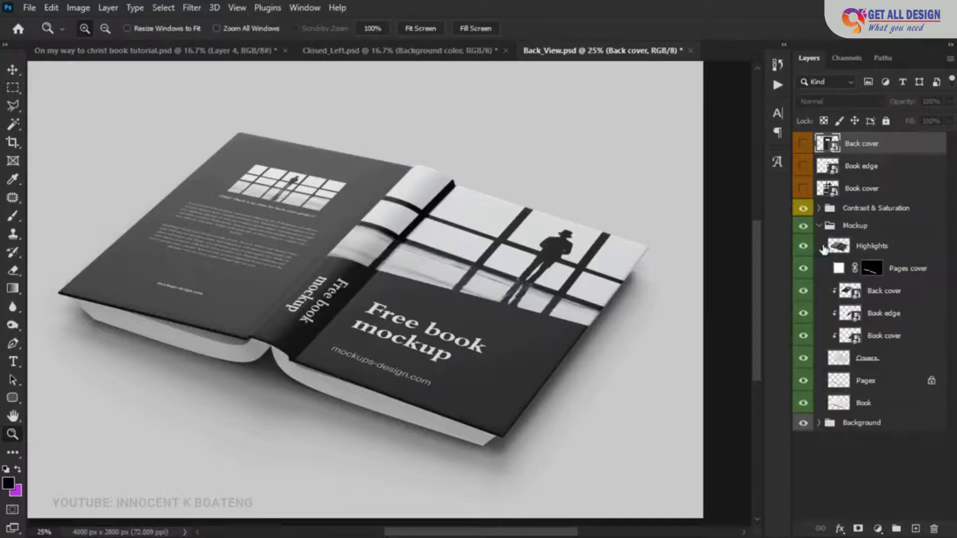
left_click(802, 335)
left_click(802, 337)
left_click(803, 312)
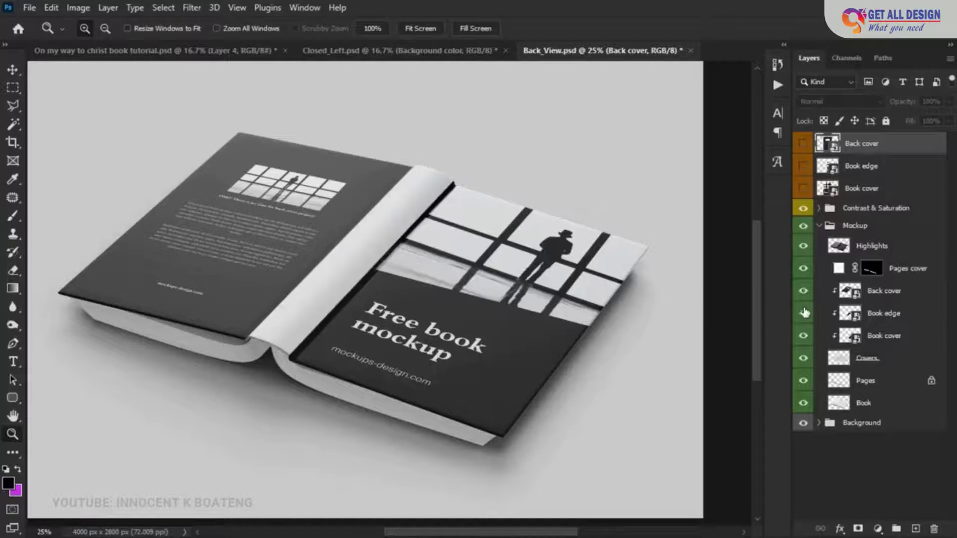
left_click(803, 313)
left_click(804, 291)
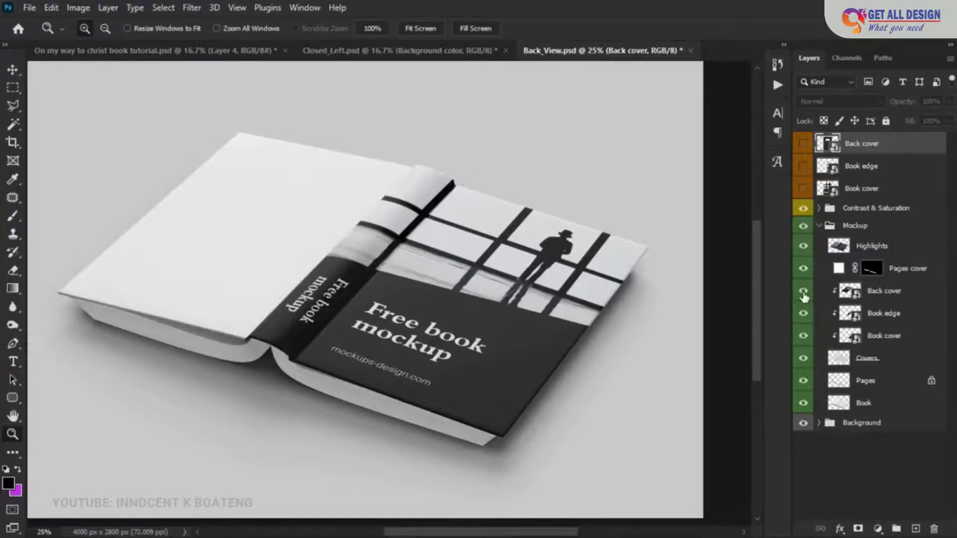
left_click(803, 291)
- Open the Book cover smart object and place the front cover on Layer 3 of the book tutorial document into it
double_click(850, 336)
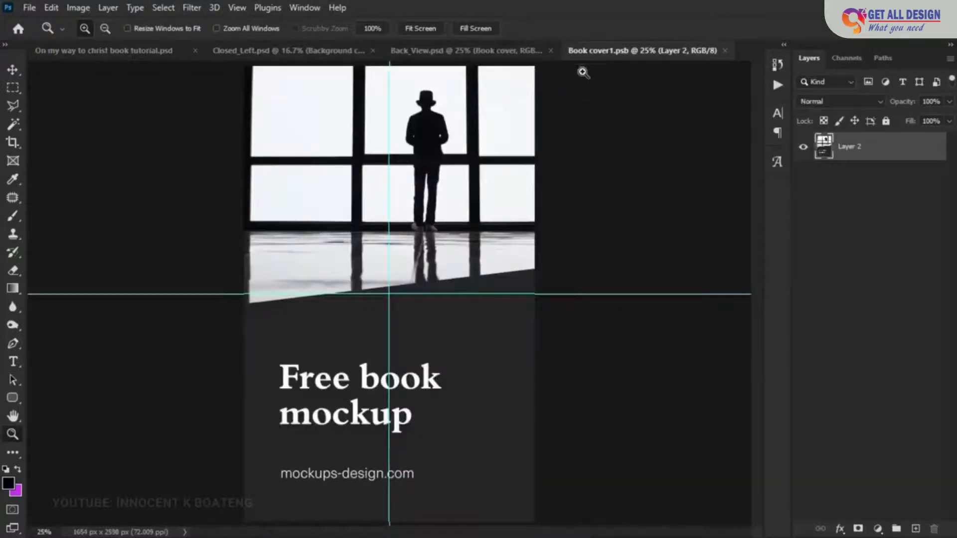
left_click(289, 52)
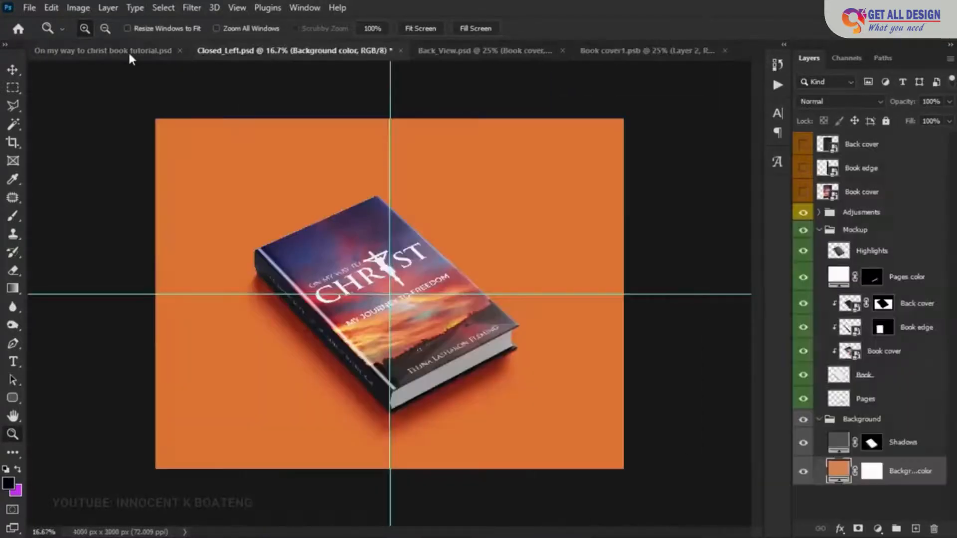
left_click(143, 52)
key("v")
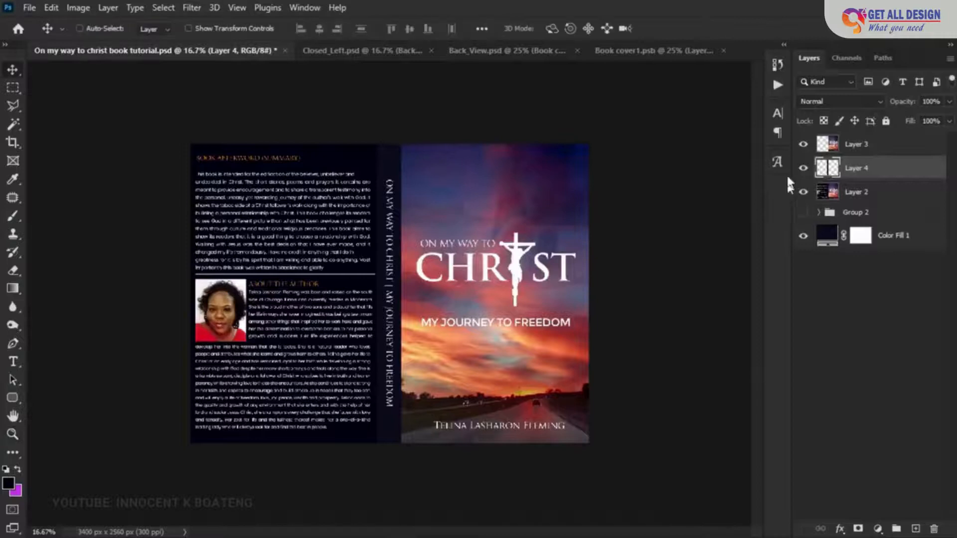
left_click_drag(856, 146, 409, 223)
left_click_drag(363, 384, 342, 453)
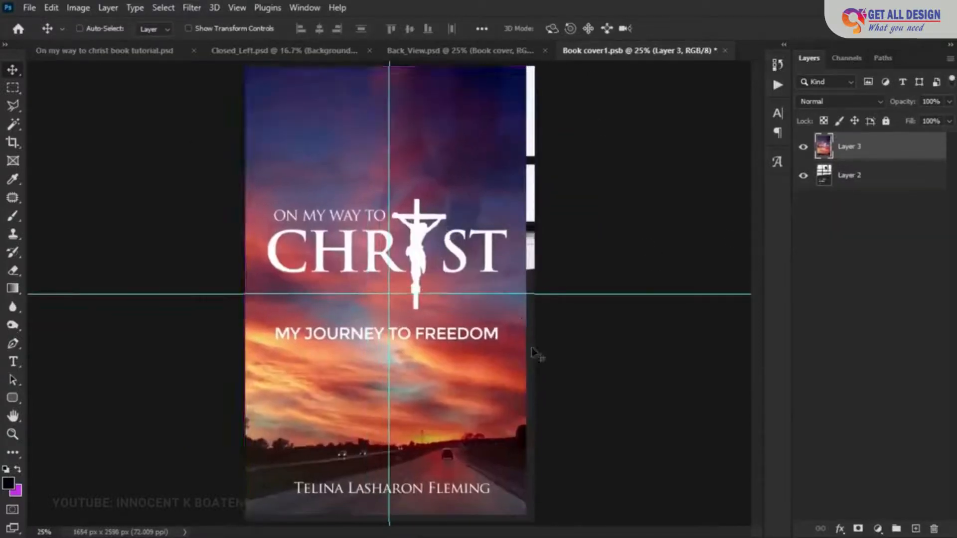
- Scale the front cover artwork with Free Transform to fill the whole Book cover1 canvas
key("ctrl+t")
left_click_drag(531, 522, 545, 536)
left_click_drag(245, 66, 241, 59)
left_click(694, 28)
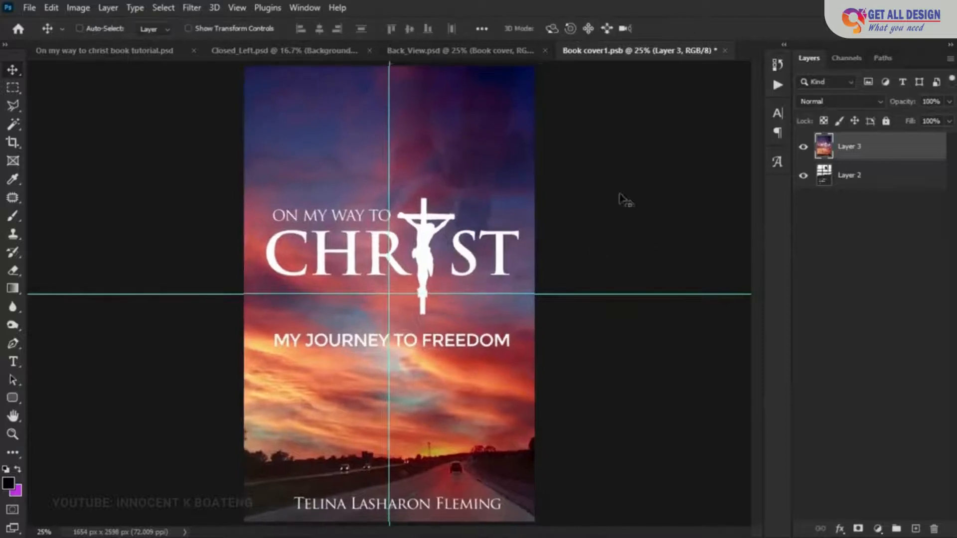
- Save and close the Book cover1 document and return to the Back_View mockup
left_click(724, 51)
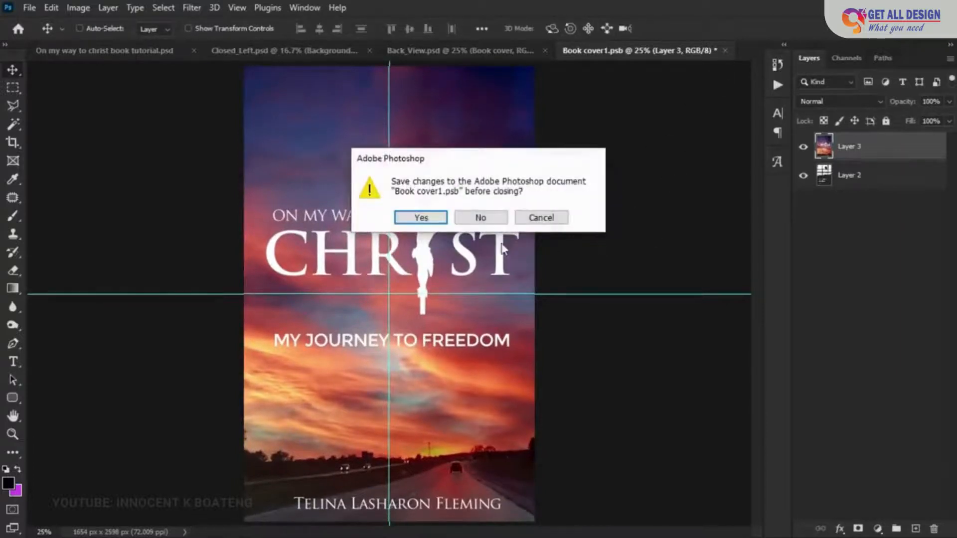
left_click(432, 223)
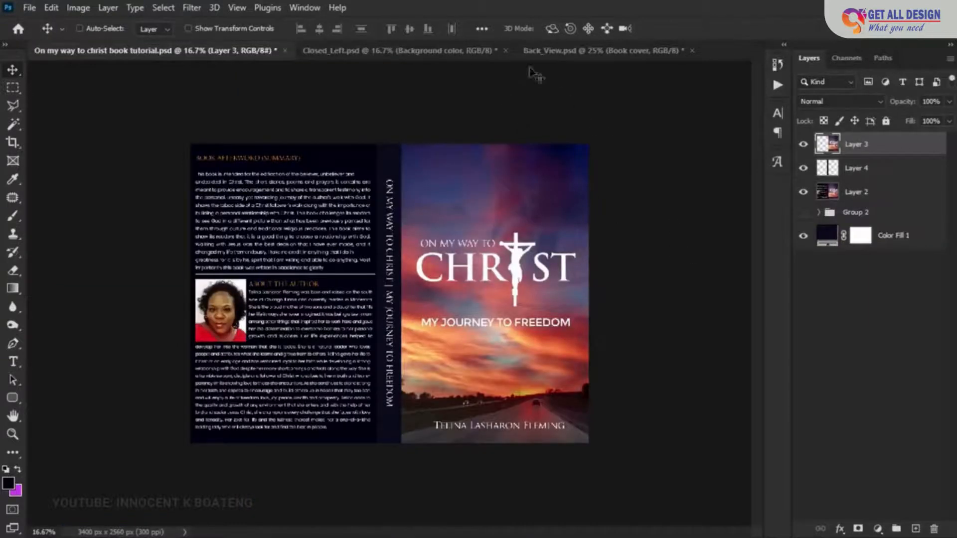
left_click(554, 51)
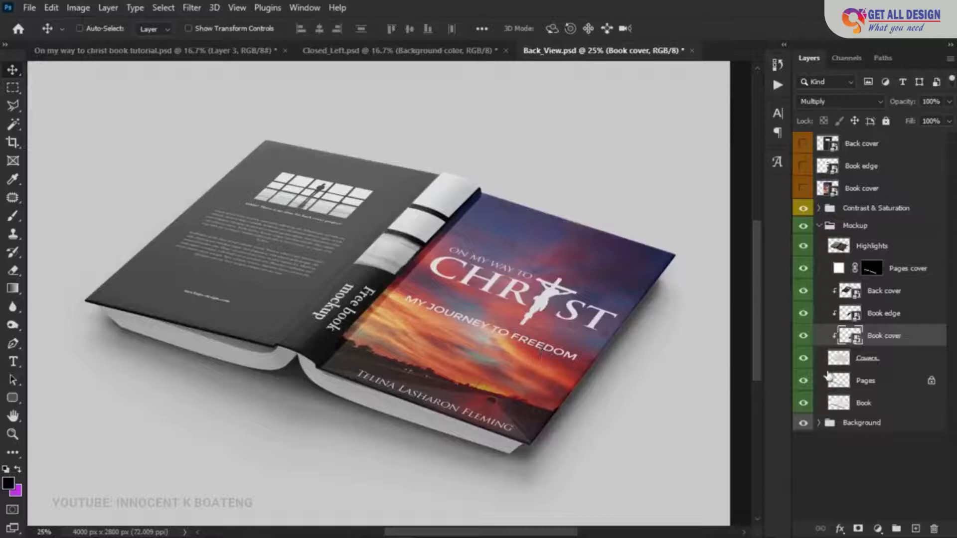
- Toggle the Back cover layer's visibility to check it, and open its smart object contents
left_click(802, 291)
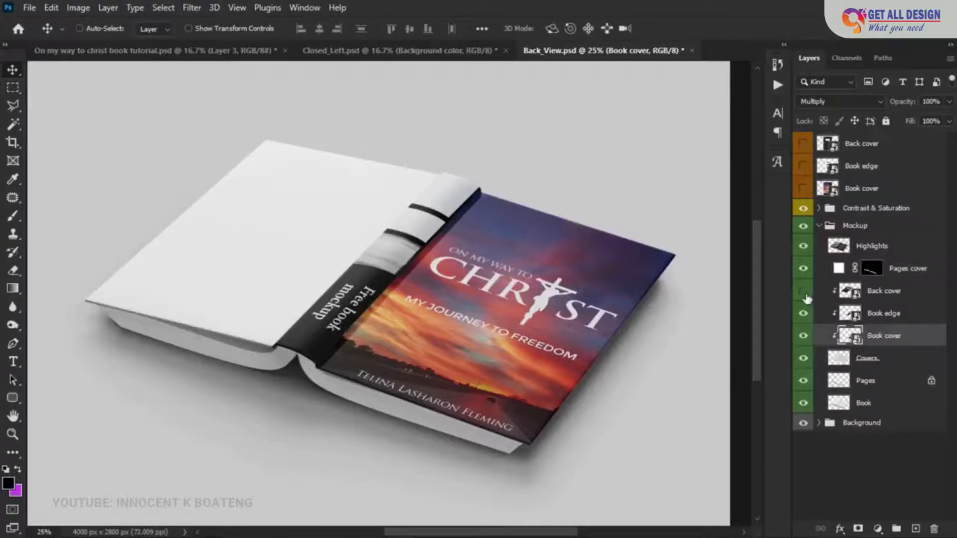
left_click(803, 291)
double_click(850, 292)
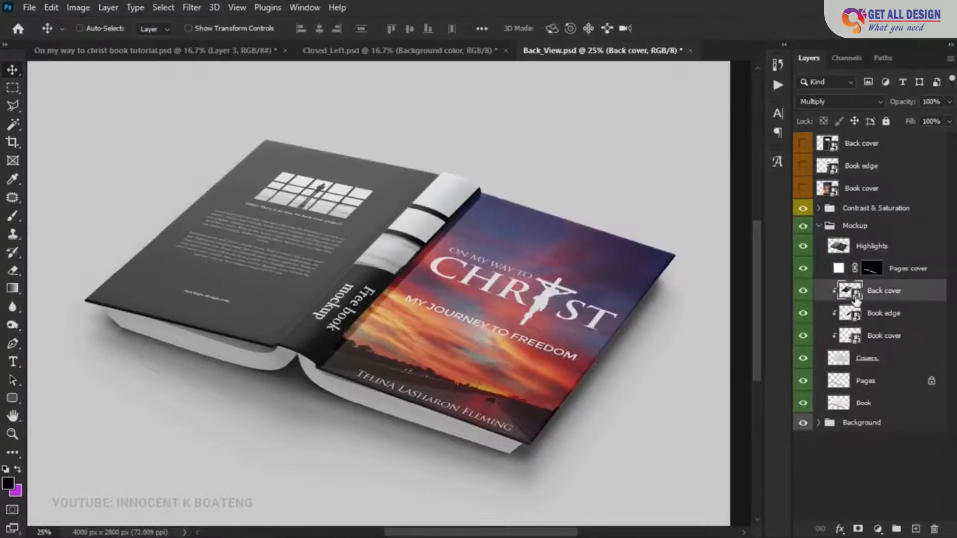
- In the book tutorial document, select the back cover area of Layer 2 with a rectangular marquee and copy it to a new layer
left_click(128, 50)
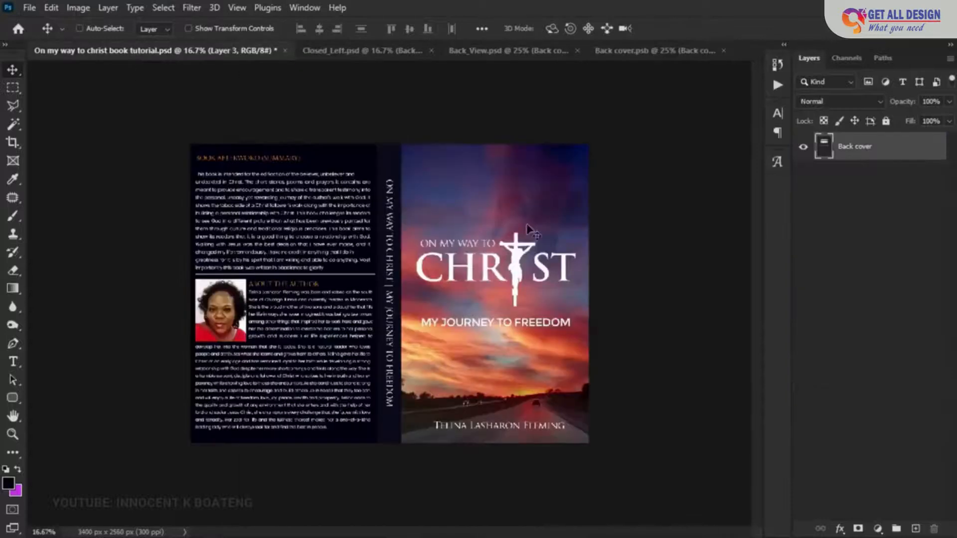
left_click(847, 199)
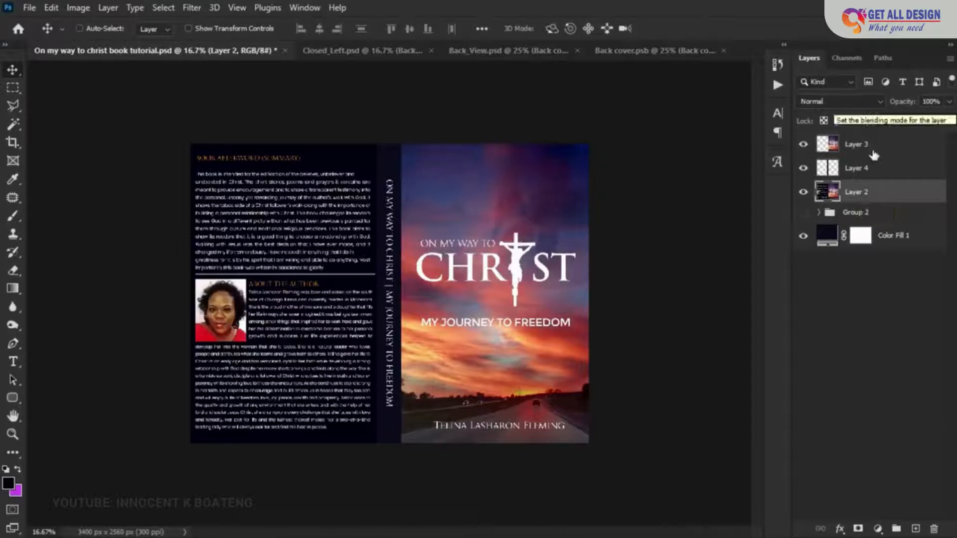
left_click(858, 153)
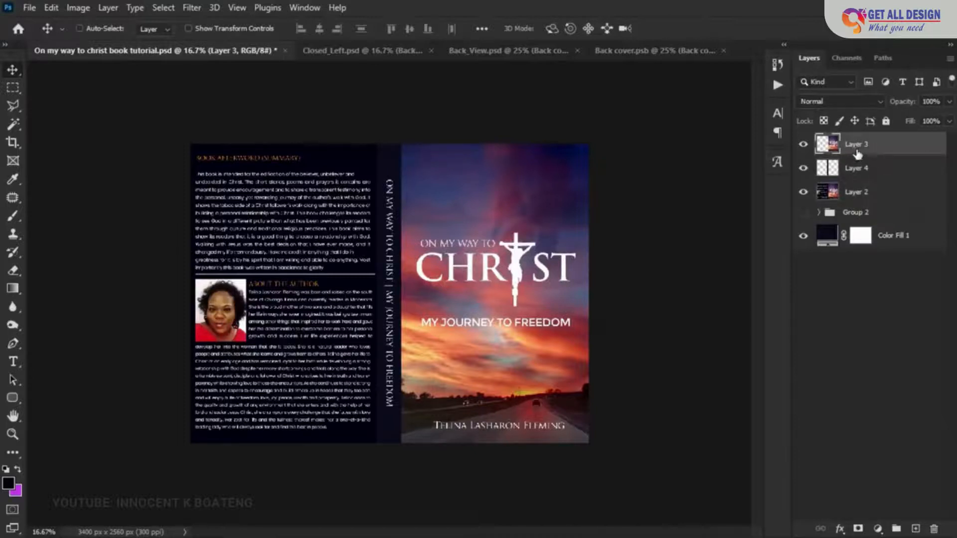
left_click(860, 196)
left_click(13, 88)
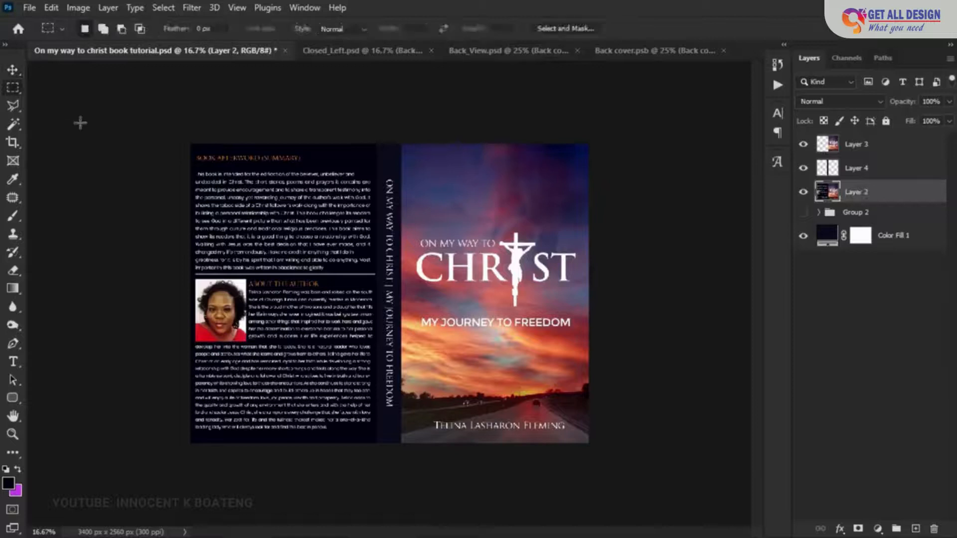
left_click_drag(191, 144, 373, 461)
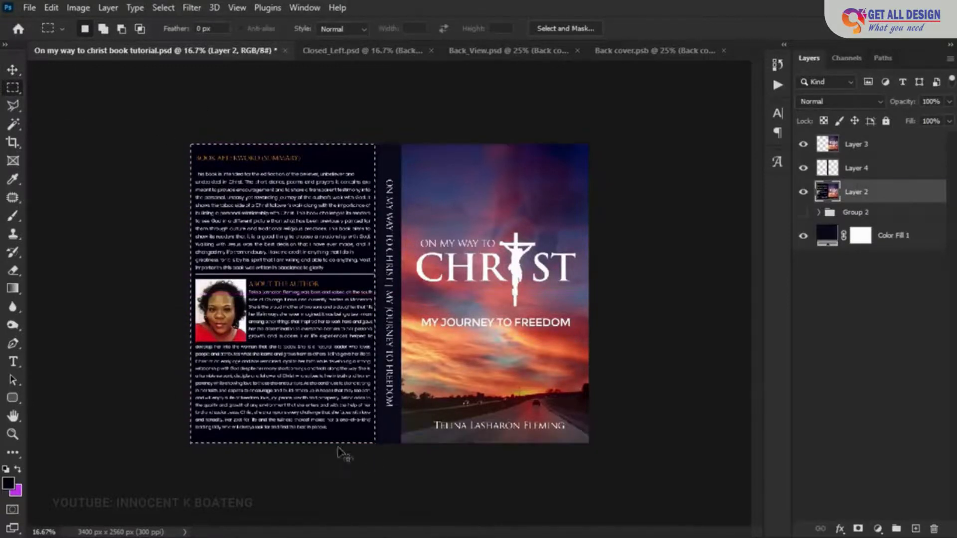
key("ctrl+j")
key("v")
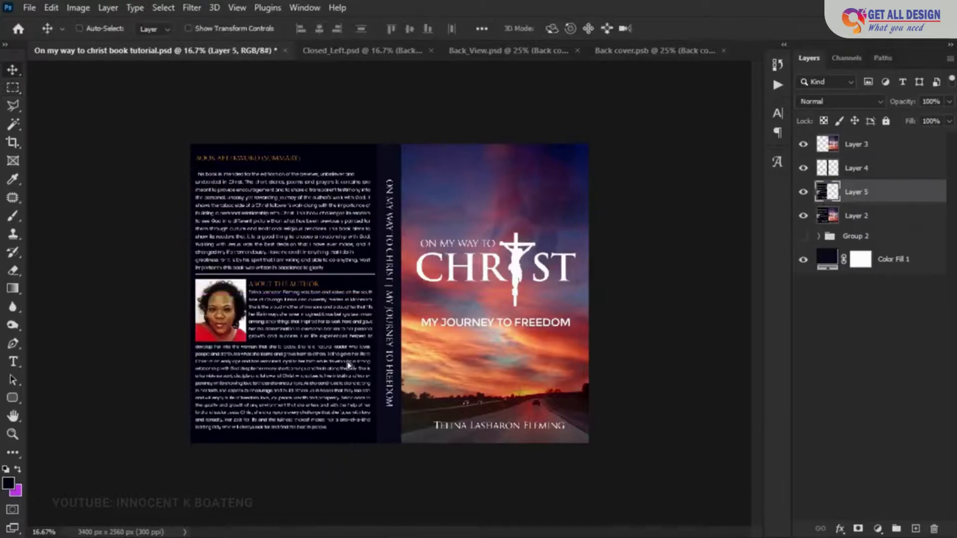
- Place the copied back cover artwork in the Back cover smart object document and scale it with Free Transform to fill the canvas
left_click_drag(348, 364, 369, 216)
left_click_drag(421, 260, 421, 253)
key("ctrl+t")
left_click_drag(522, 518, 537, 523)
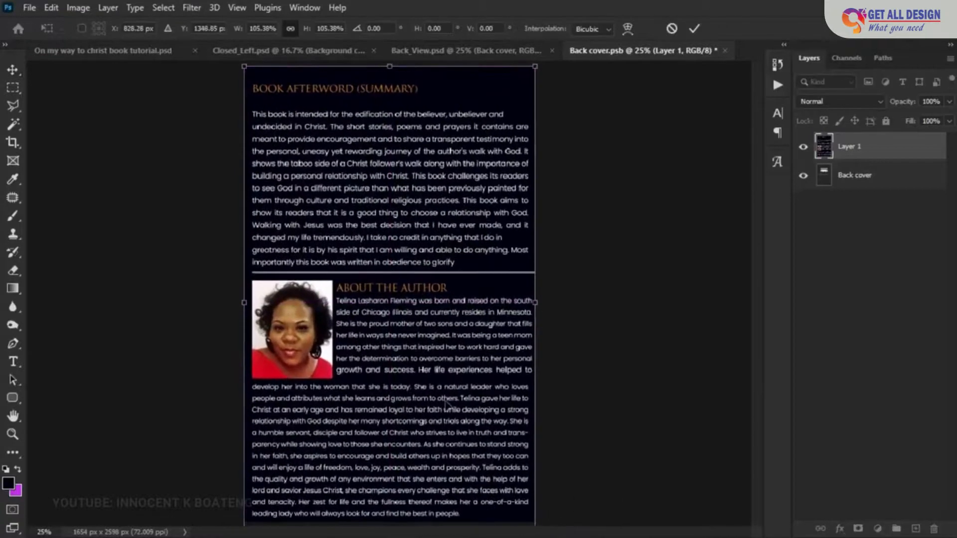
key("Return")
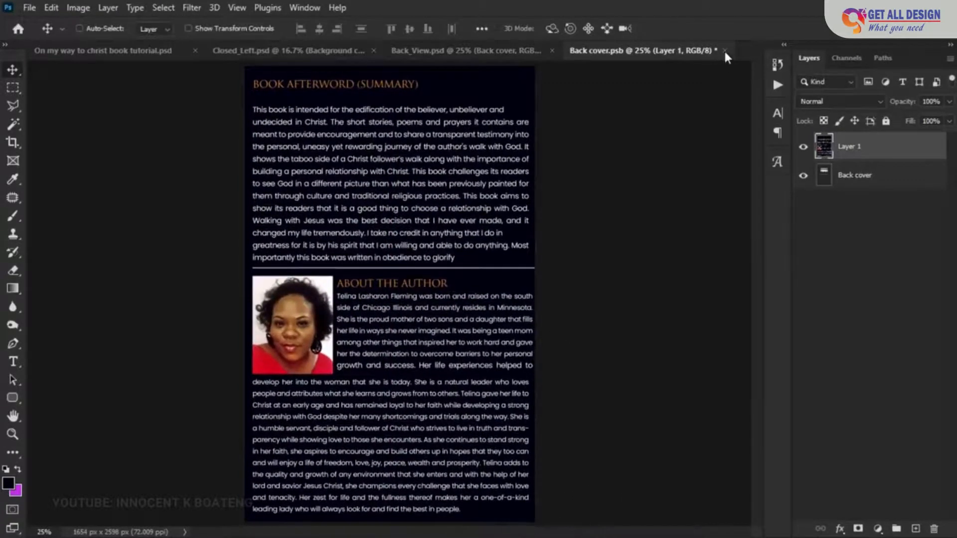
- Save and close the Back cover document, and open the Book edge smart object of the Back_View mockup
left_click(724, 50)
left_click(428, 216)
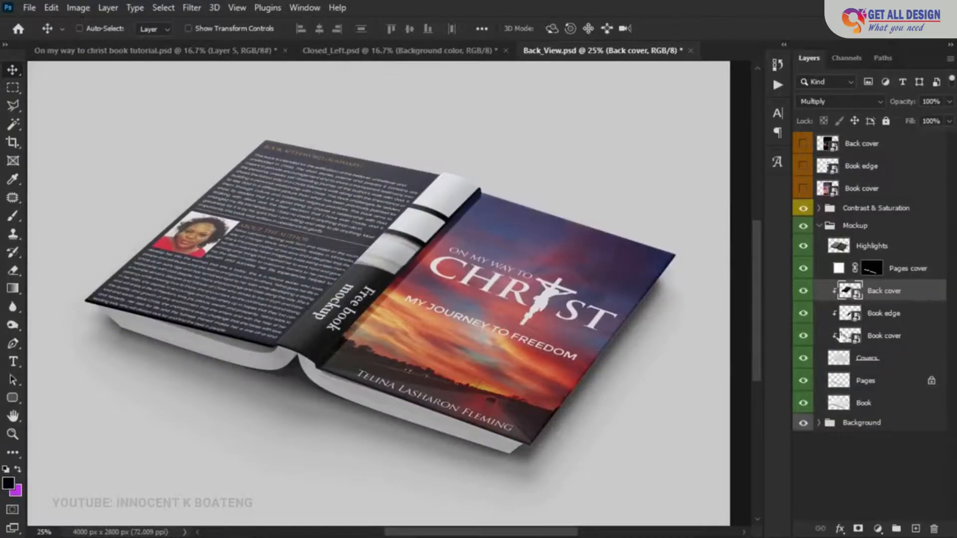
double_click(856, 319)
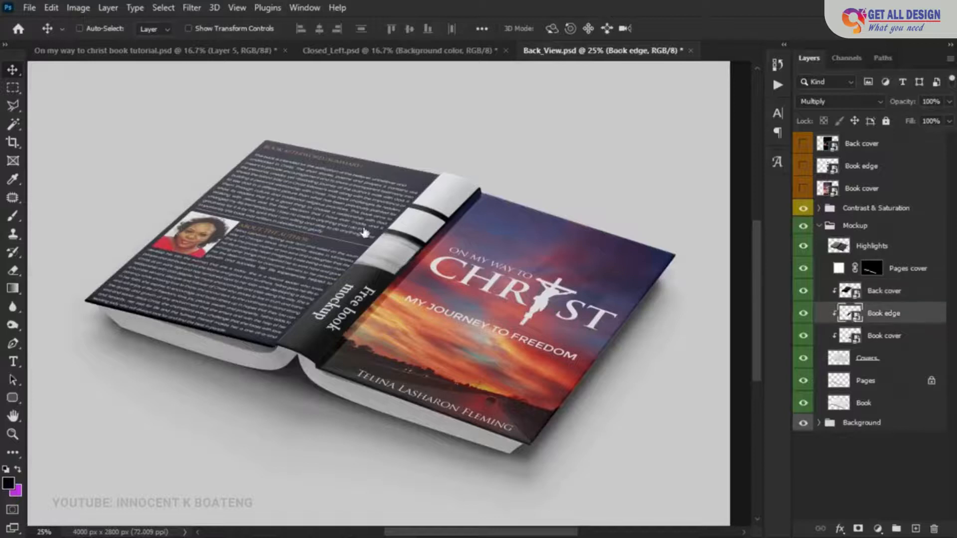
- Place the spine artwork on Layer 4 of the book tutorial document into the Book edge1 document
left_click(128, 51)
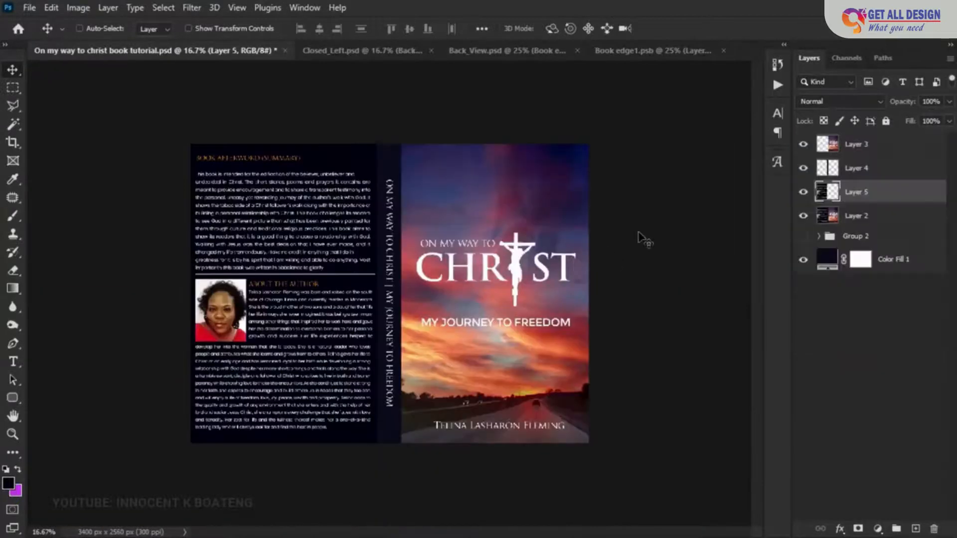
left_click(861, 174)
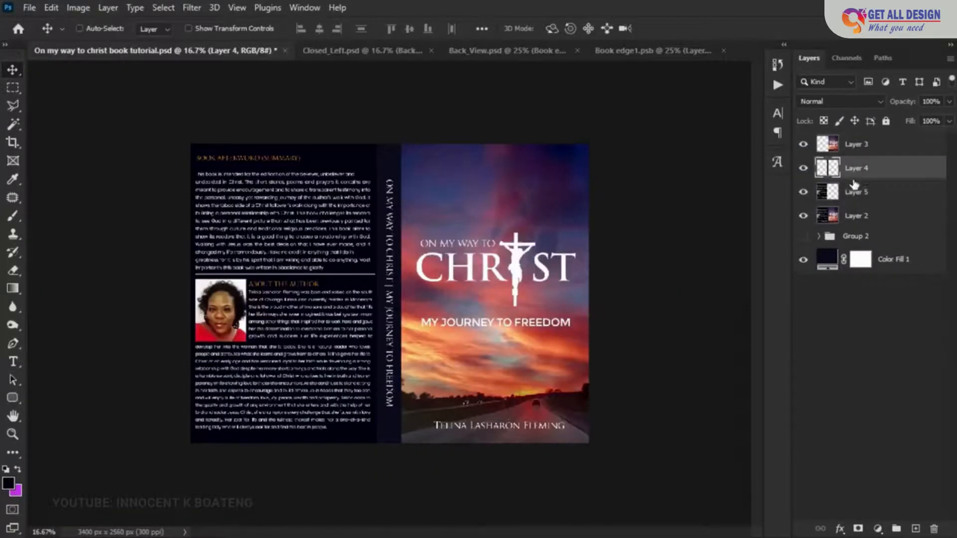
left_click_drag(466, 318, 388, 278)
- Cut the excess strip off the left side of the spine artwork with a rectangular marquee, and clear the selection
key("m")
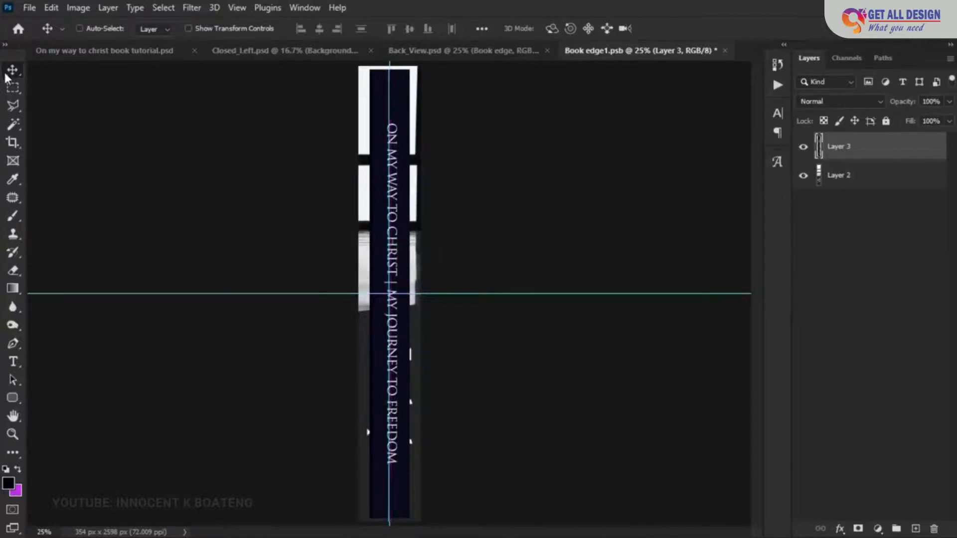
left_click_drag(359, 66, 378, 521)
key("Delete")
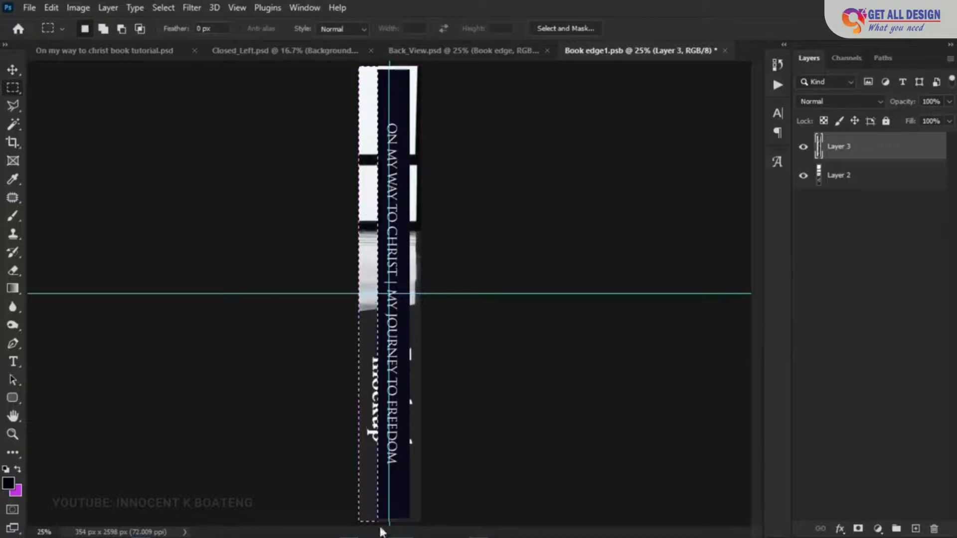
key("ctrl+d")
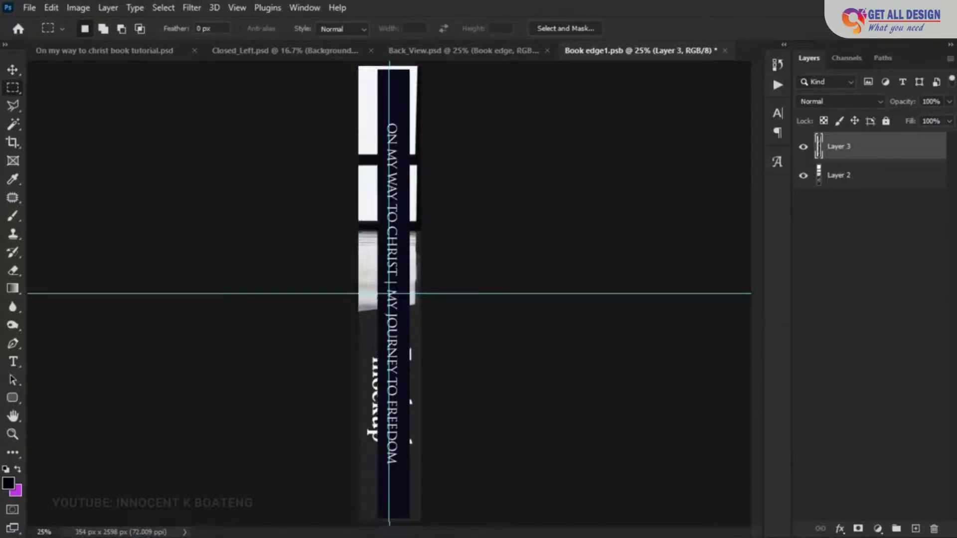
- Add a Solid Color fill layer above Layer 2, using the dark navy sampled from the spine artwork
left_click(878, 528)
left_click(850, 180)
left_click(853, 187)
left_click(878, 528)
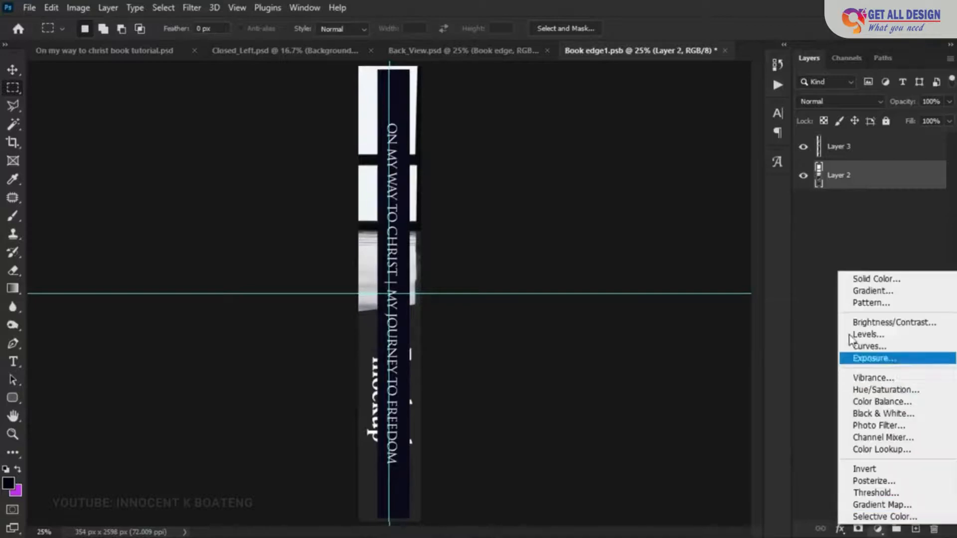
left_click(869, 273)
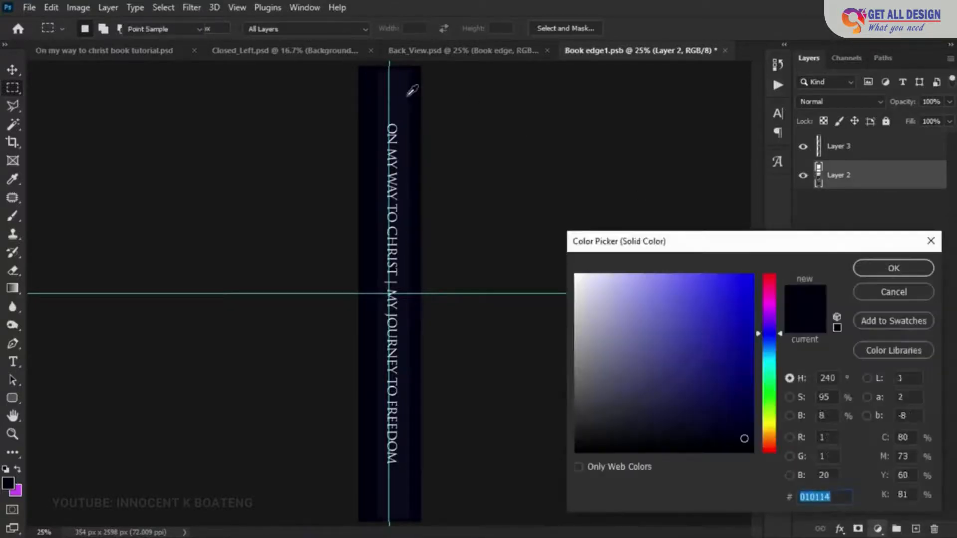
left_click(407, 95)
key("Return")
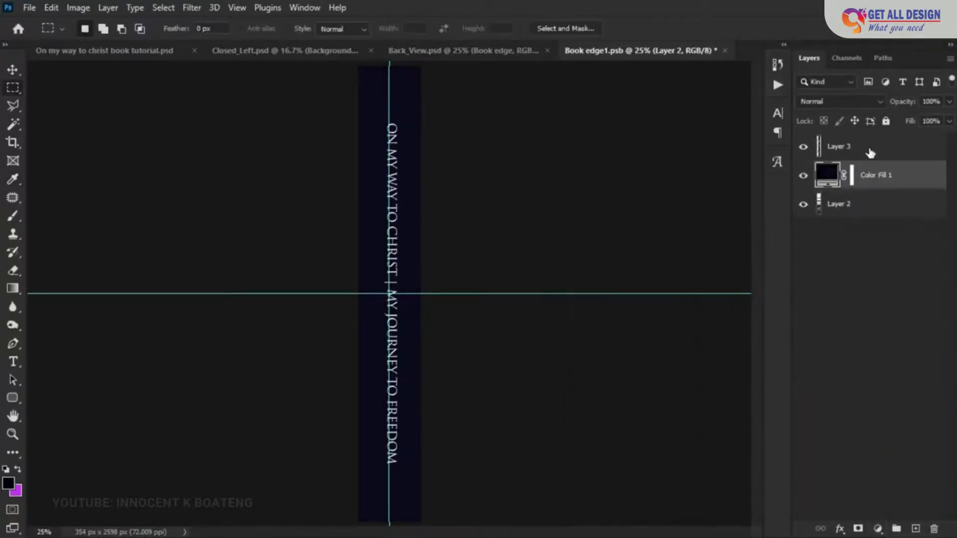
- Center the spine artwork on Layer 3 horizontally and vertically on the Book edge1 canvas
left_click(869, 147)
key("v")
key("ctrl+a")
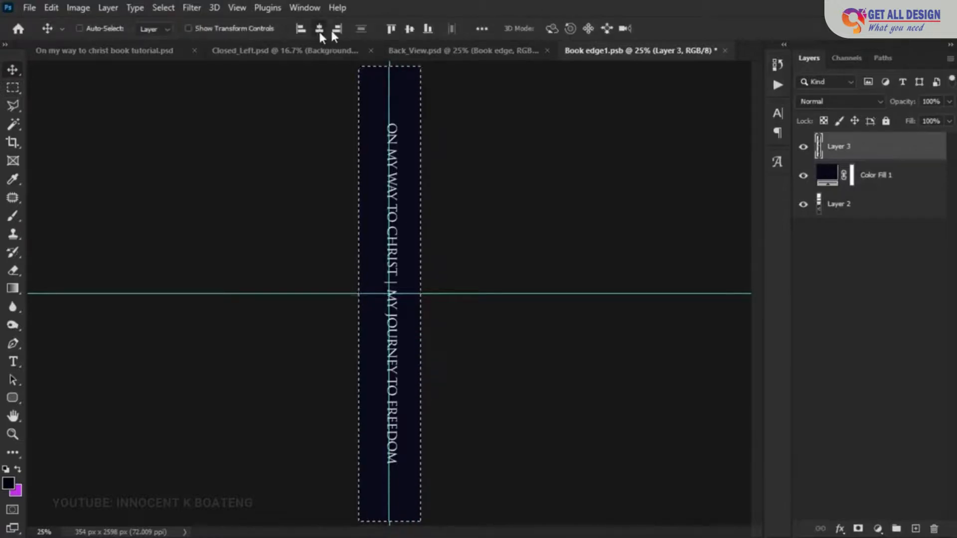
left_click(321, 30)
left_click(408, 31)
key("ctrl+d")
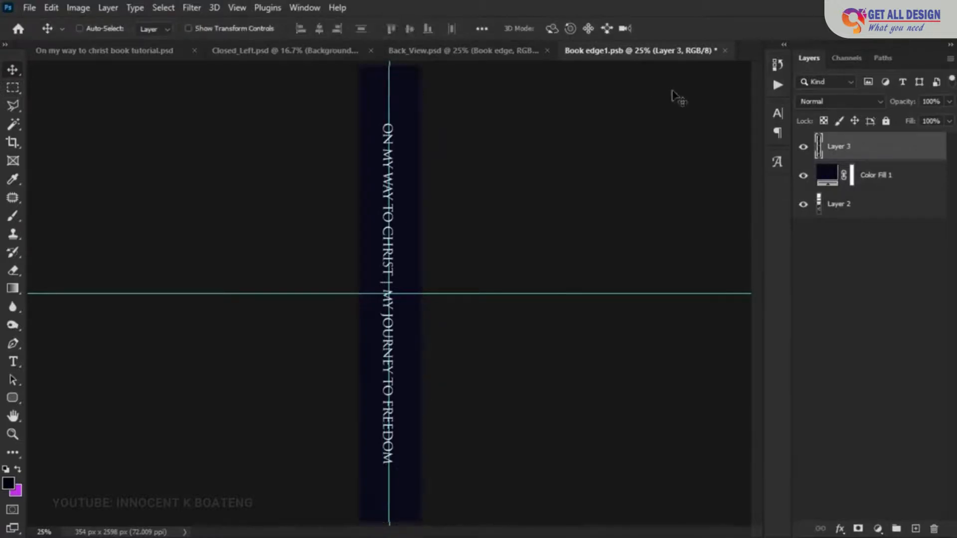
- Save and close the Book edge1 document and return to the Back_View mockup
left_click(724, 50)
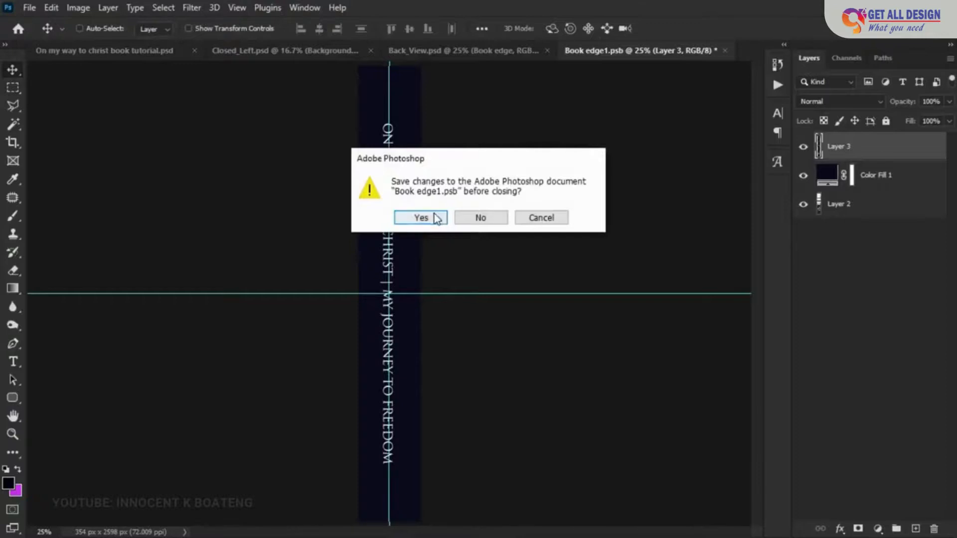
left_click(434, 217)
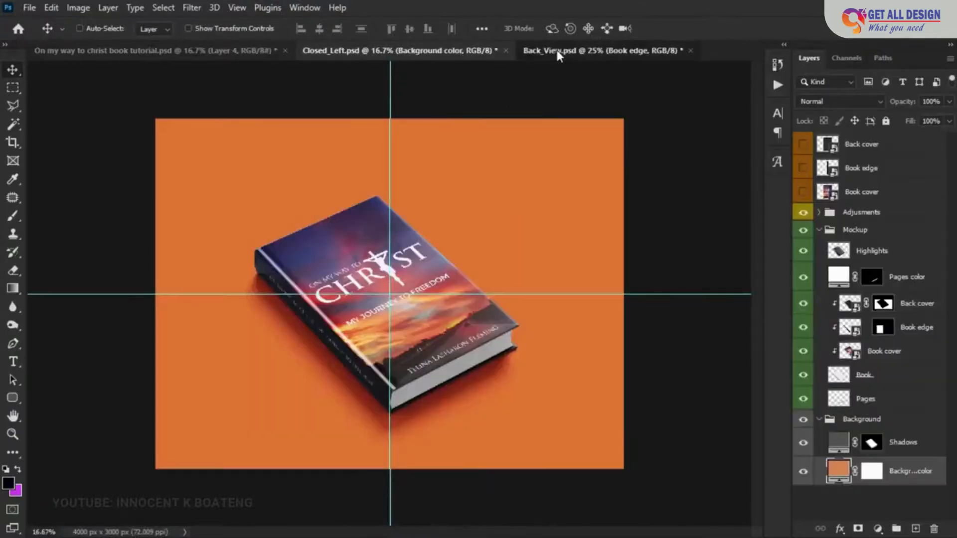
left_click(558, 50)
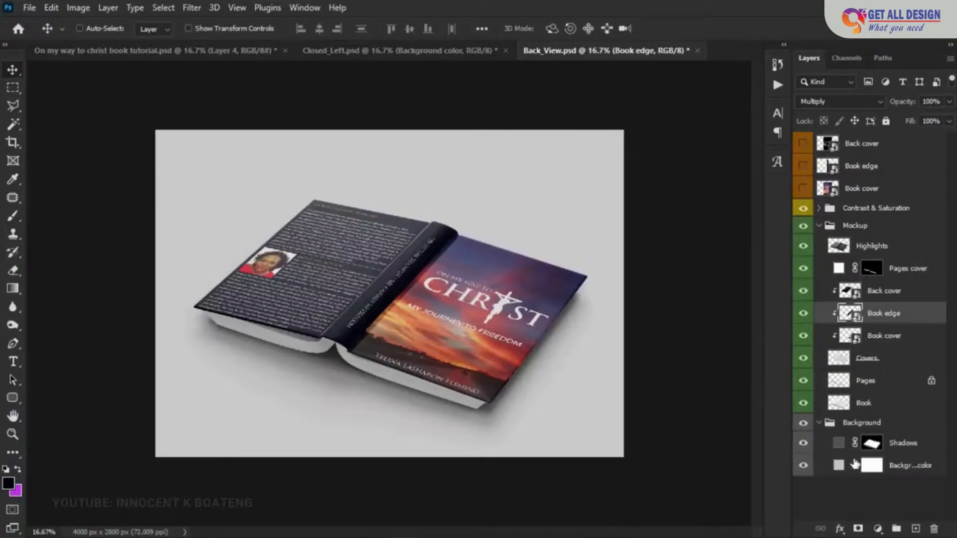
- Set the Background color fill of the Back_View mockup to the orange-red c25327 sampled from the front cover's sunset
left_click(854, 463)
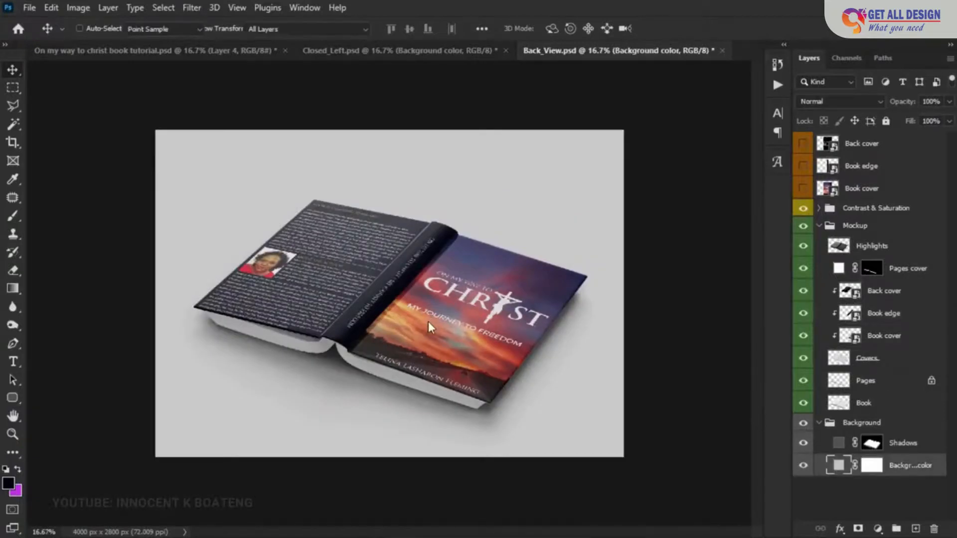
left_click(429, 320)
left_click(474, 253)
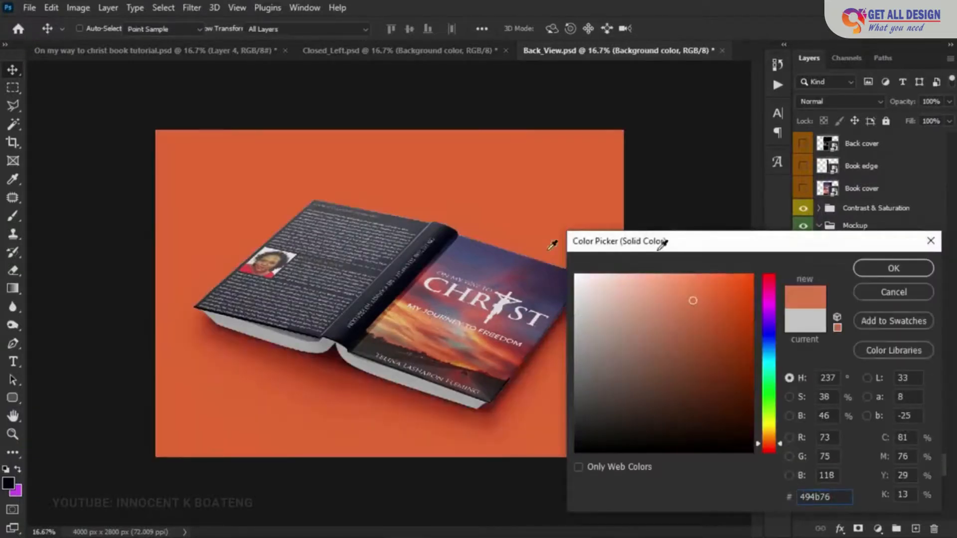
left_click(523, 343)
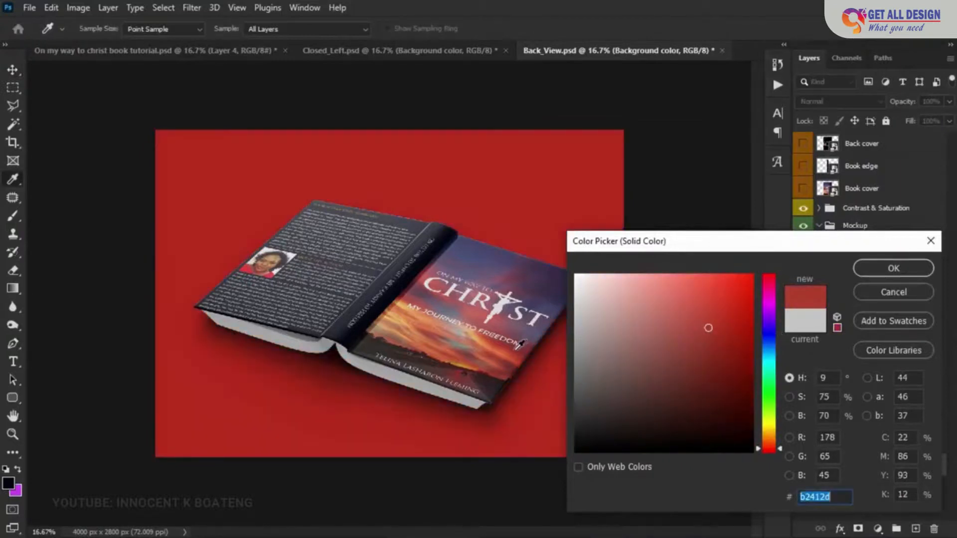
left_click(505, 356)
left_click_drag(505, 356, 509, 352)
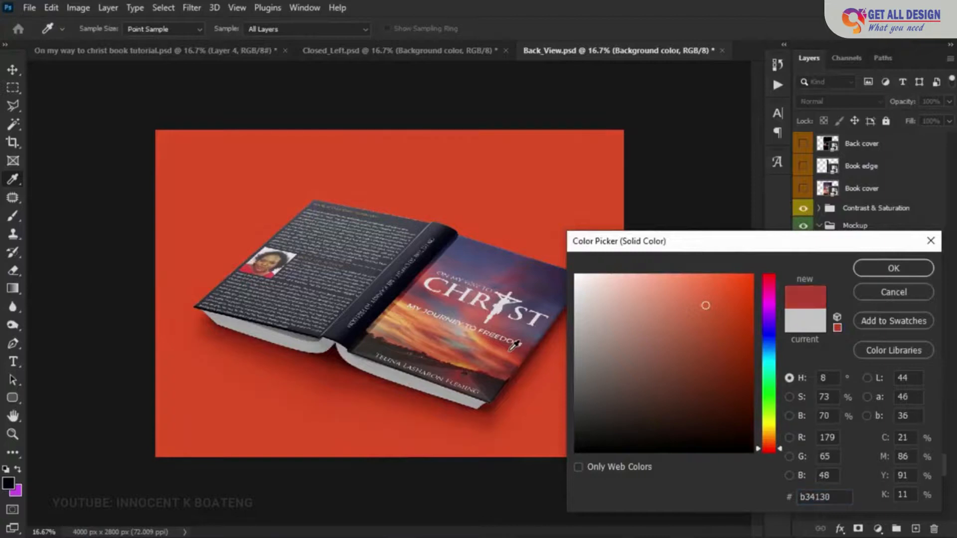
left_click(398, 302)
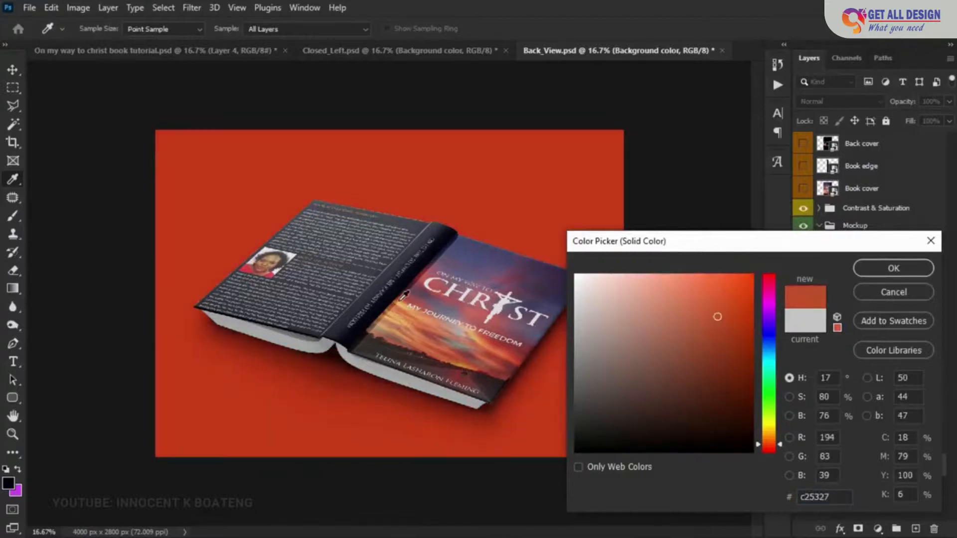
left_click(919, 274)
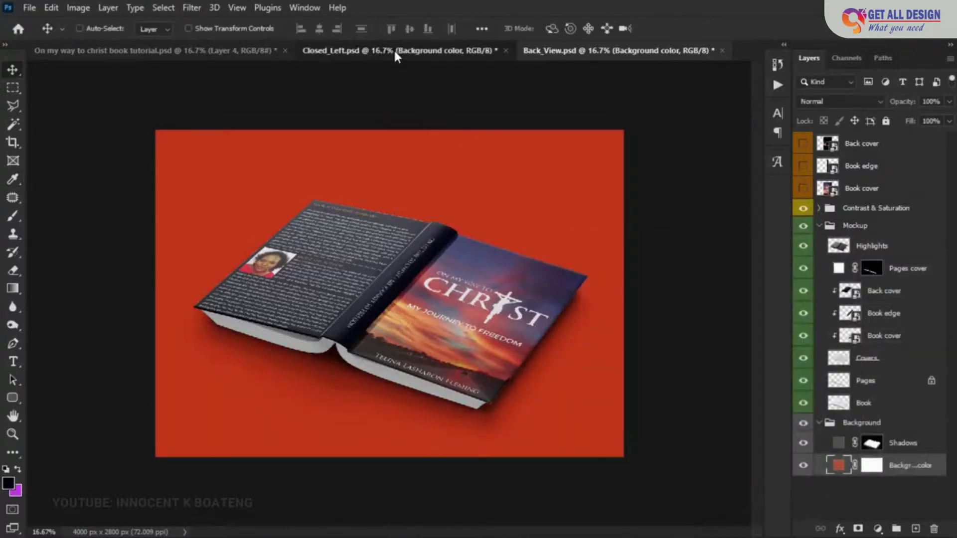
- Review the Closed_Left and Back_View mockups, examining the front cover, spine and back cover of Back_View up close and as a whole
left_click(393, 49)
left_click(642, 50)
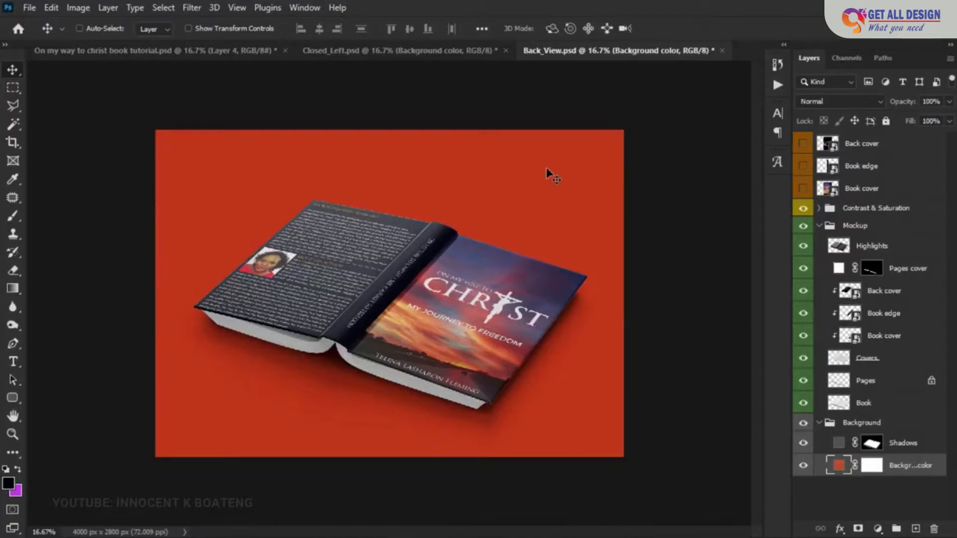
key("ctrl+space")
left_click(516, 202, "ctrl")
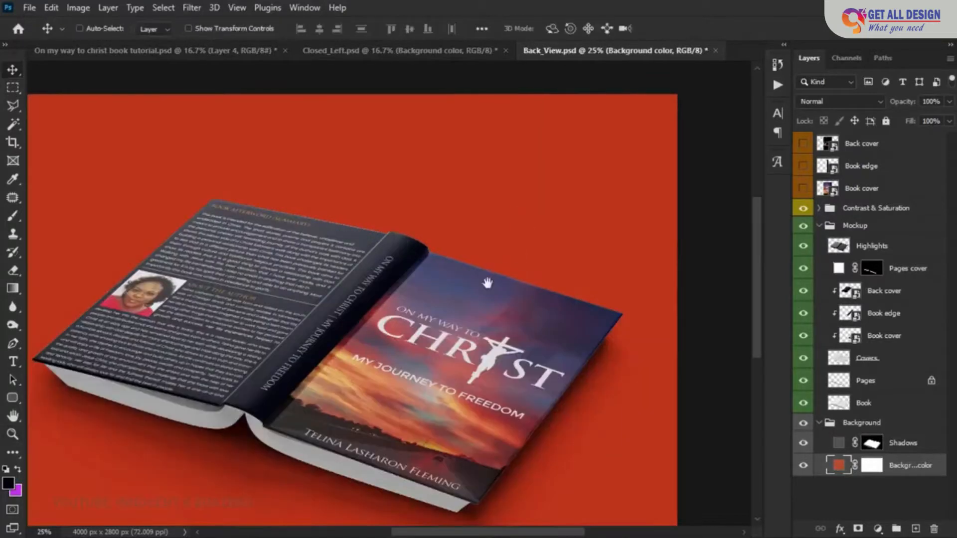
left_click(573, 190, "ctrl")
left_click(611, 212, "ctrl")
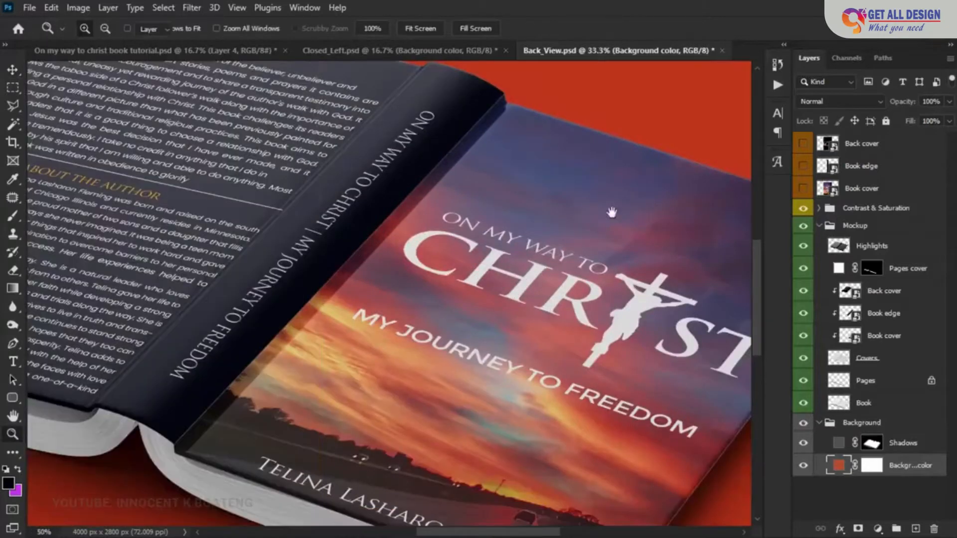
left_click_drag(611, 213, 710, 147)
left_click_drag(581, 240, 441, 256)
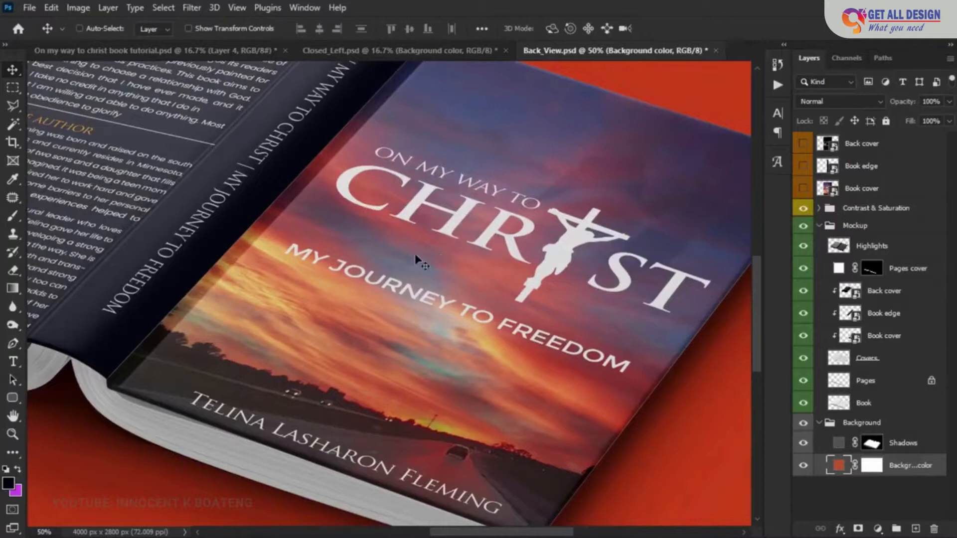
key("ctrl+0")
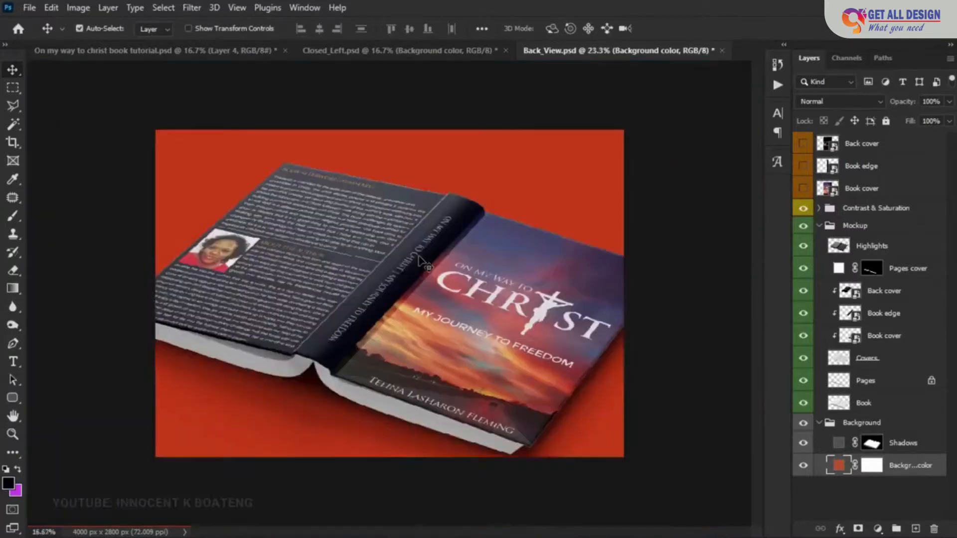
key("ctrl+plus")
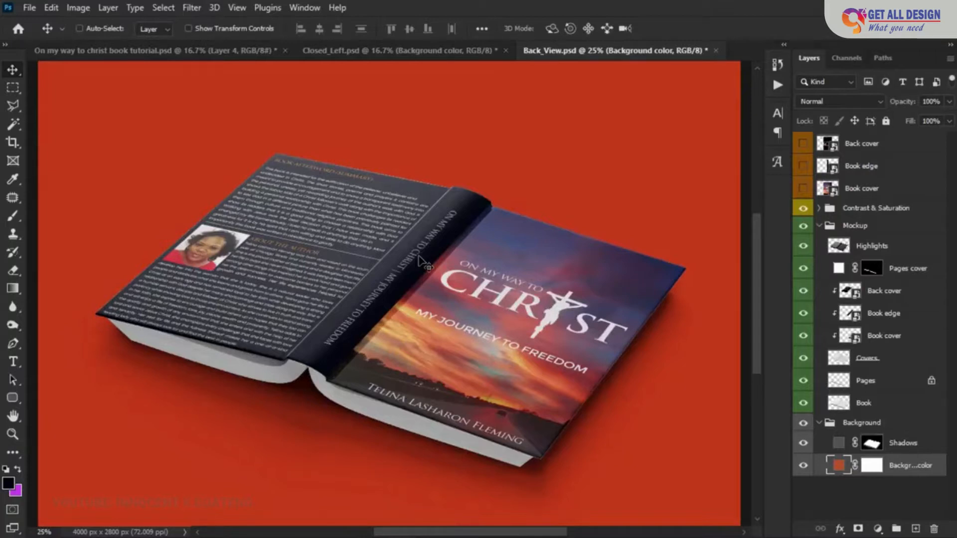
key("ctrl+minus")
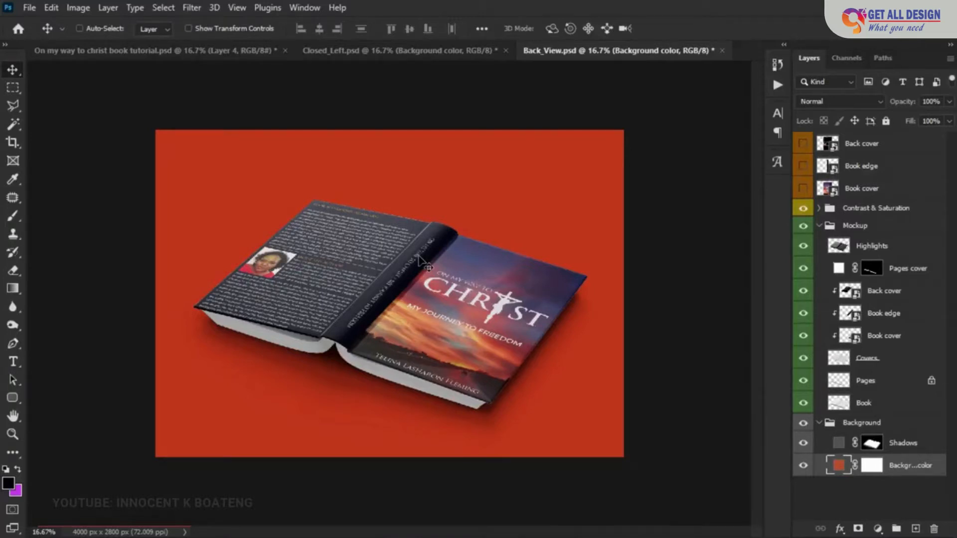
scroll(424, 344, "up", 1)
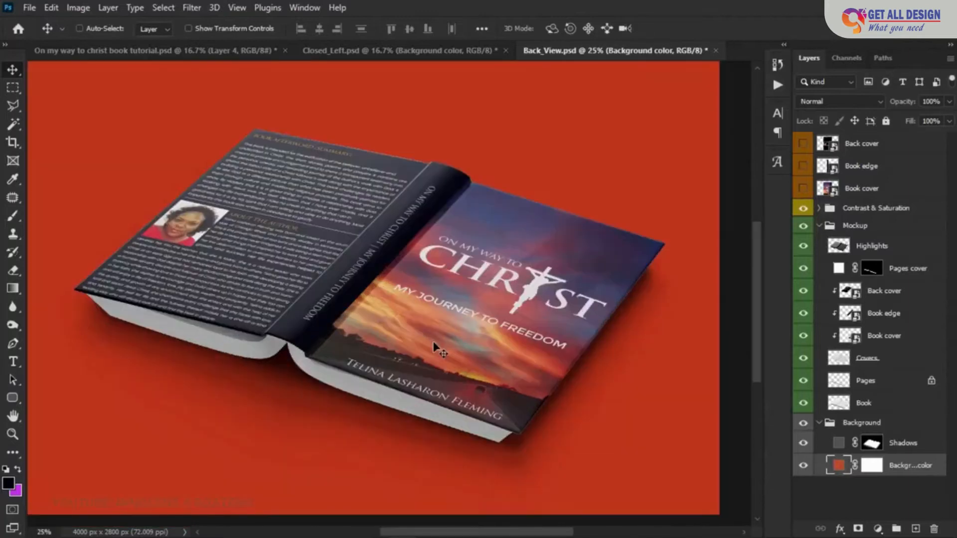